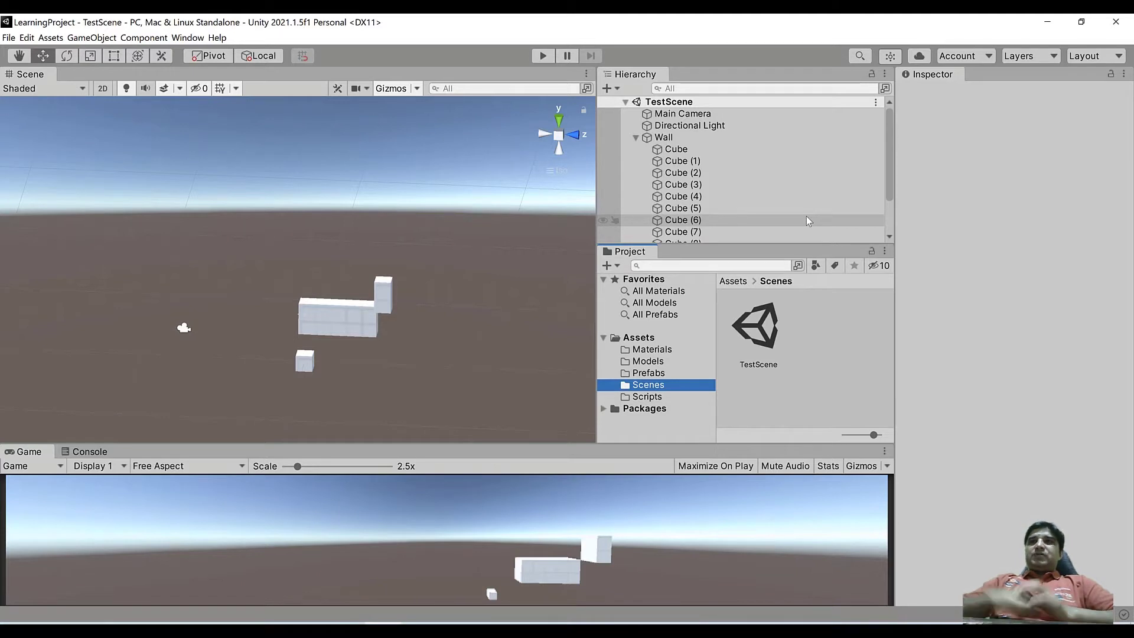
Delete the Wall object together with its child cubes from TestScene.
click(636, 137)
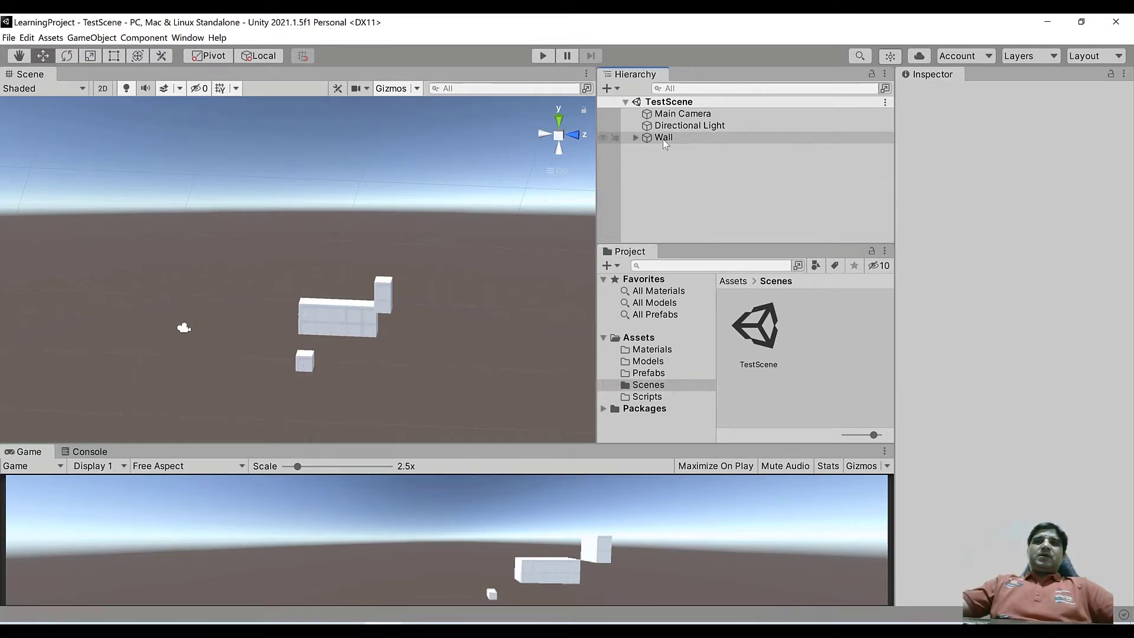
click(663, 138)
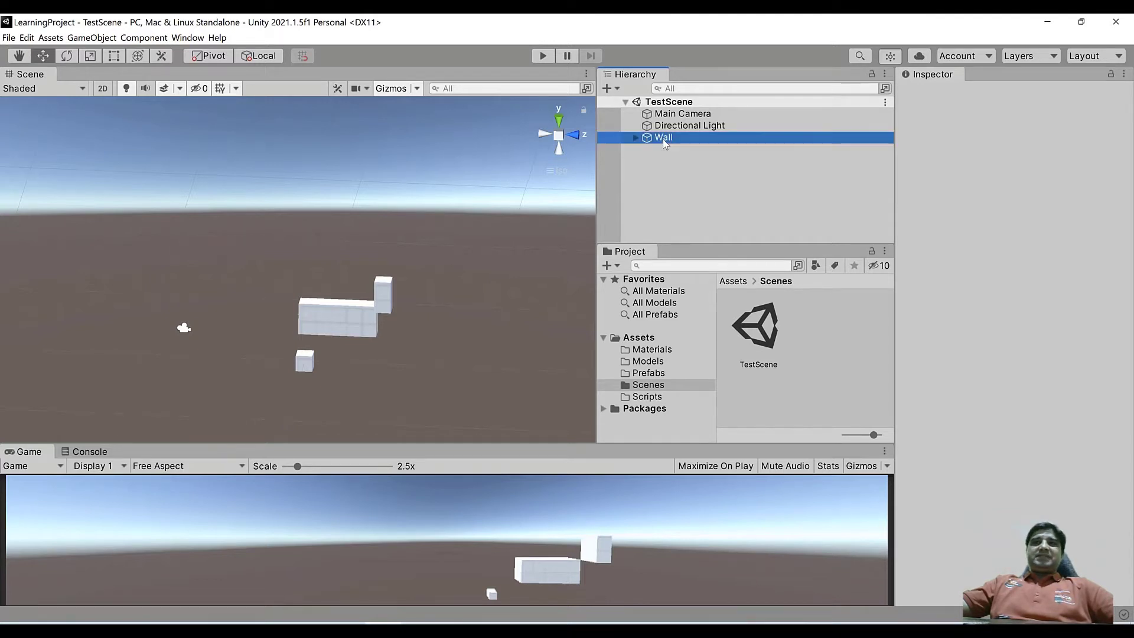
click(636, 138)
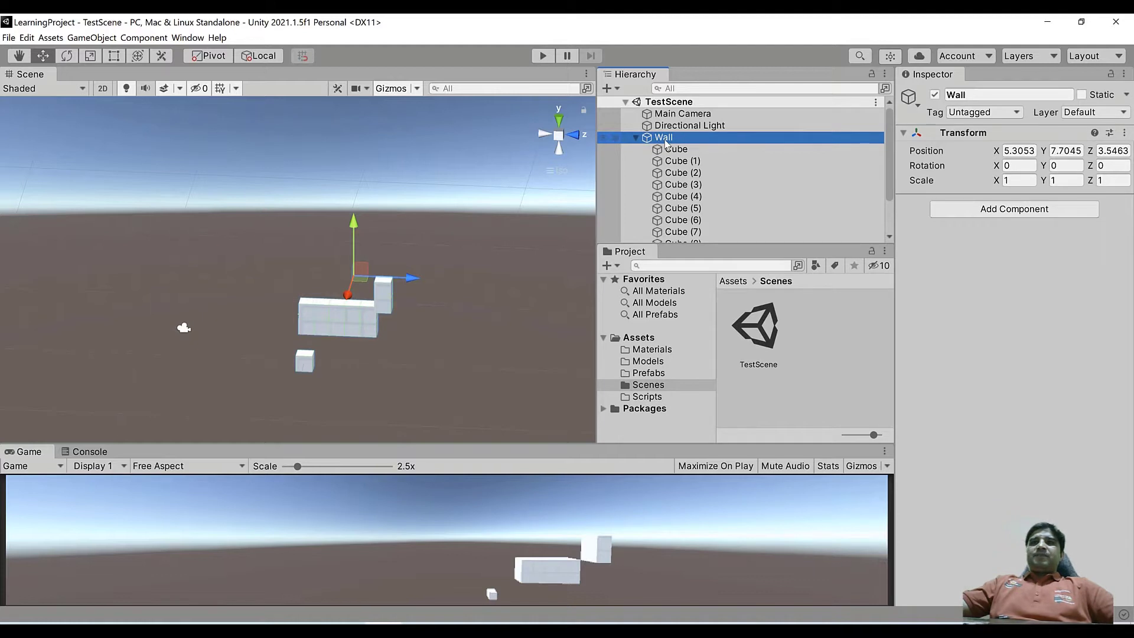
key(Delete)
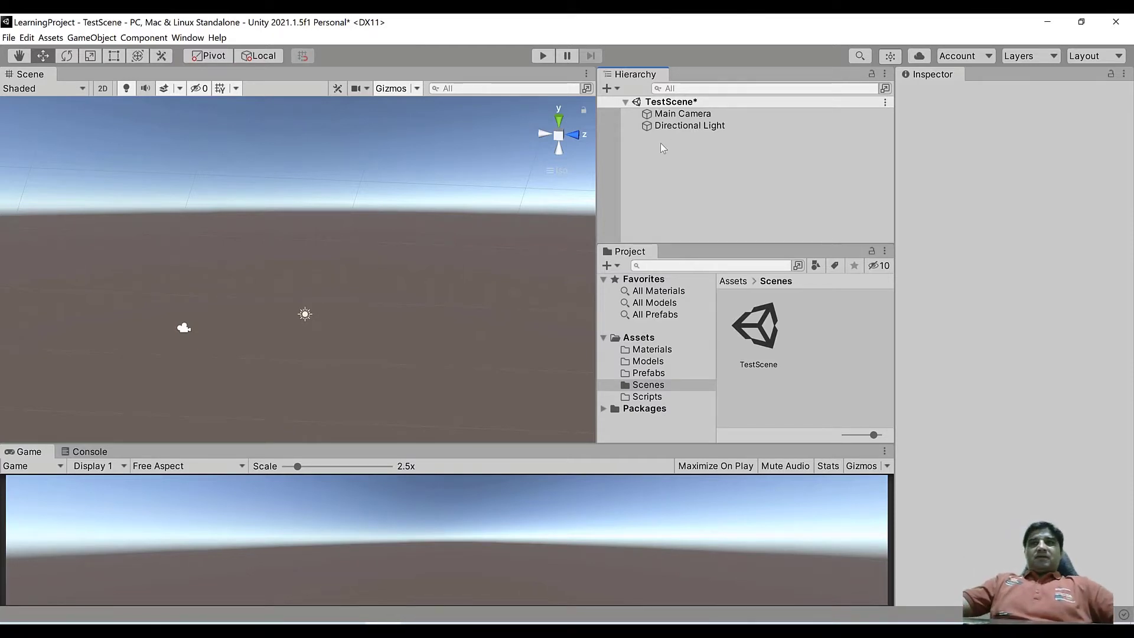
right_click(662, 148)
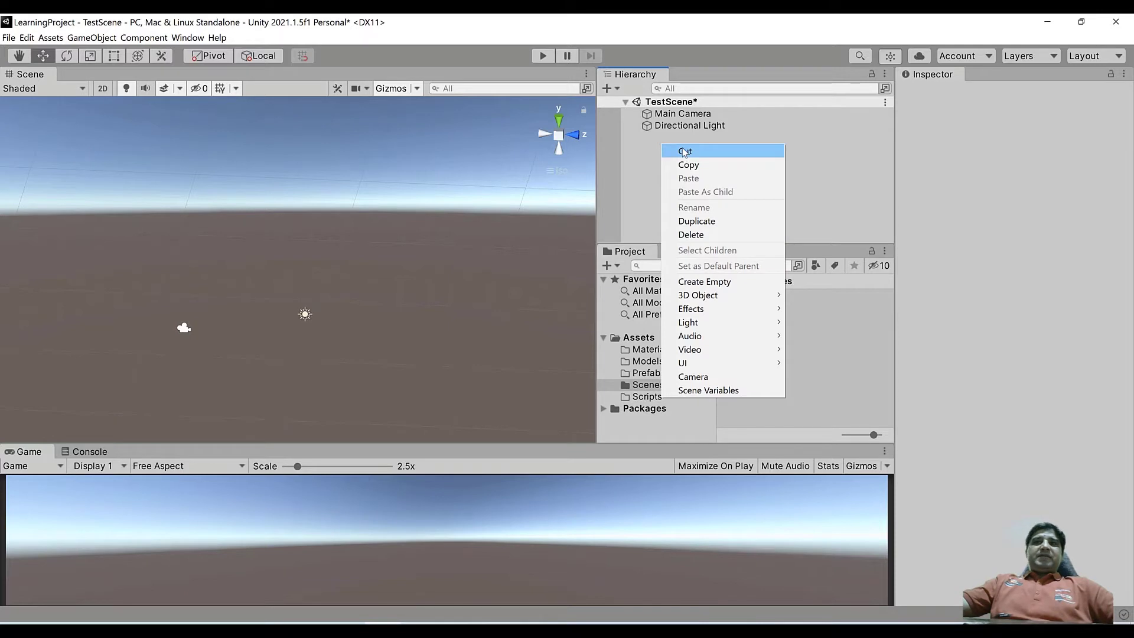
click(651, 143)
right_click(653, 145)
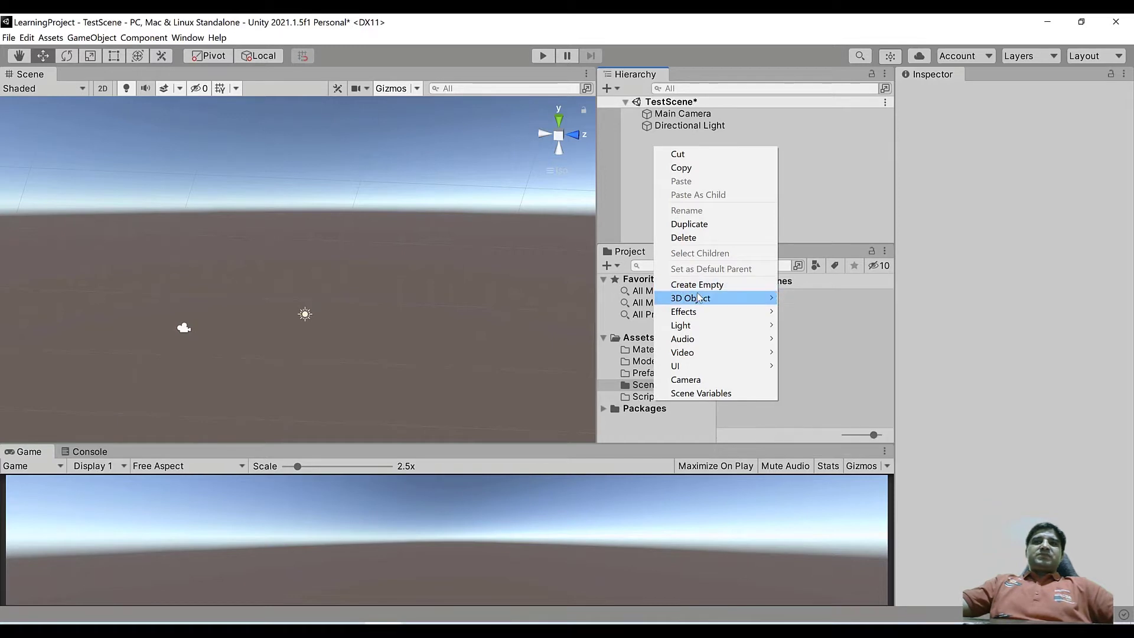
mouse_move(721, 304)
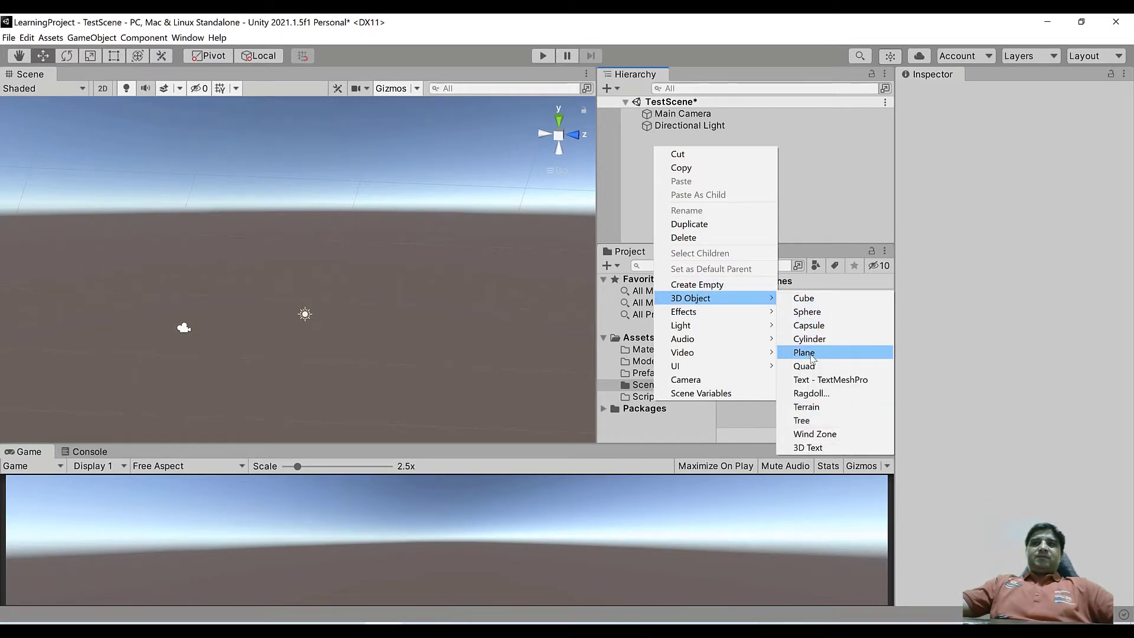
click(798, 190)
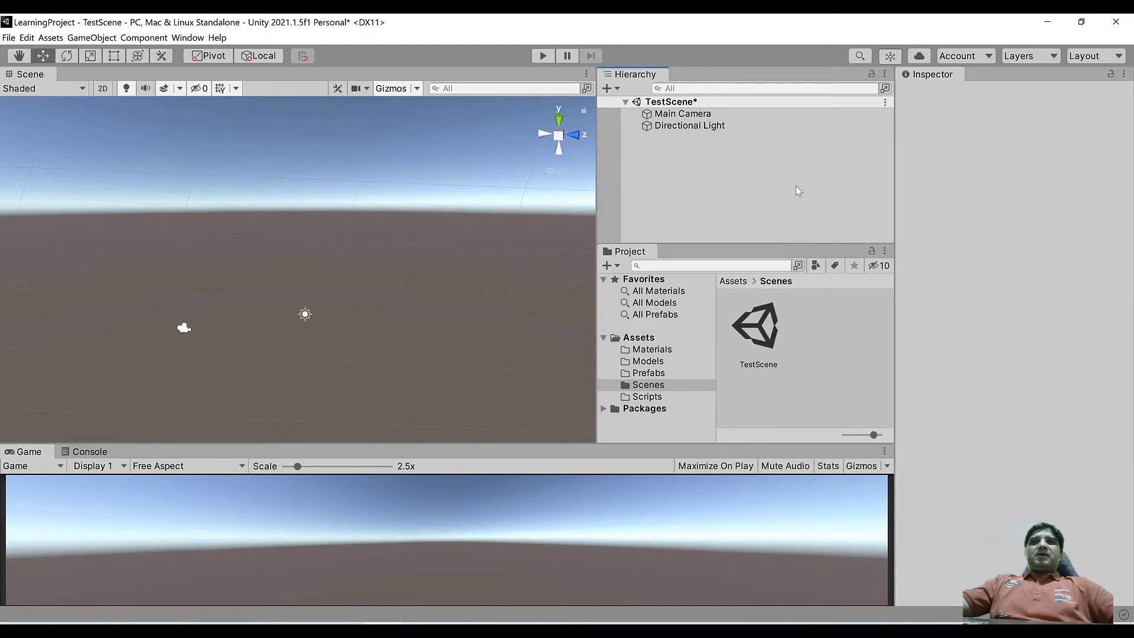
Add a 3D Plane object to the scene, keeping its default name.
click(158, 39)
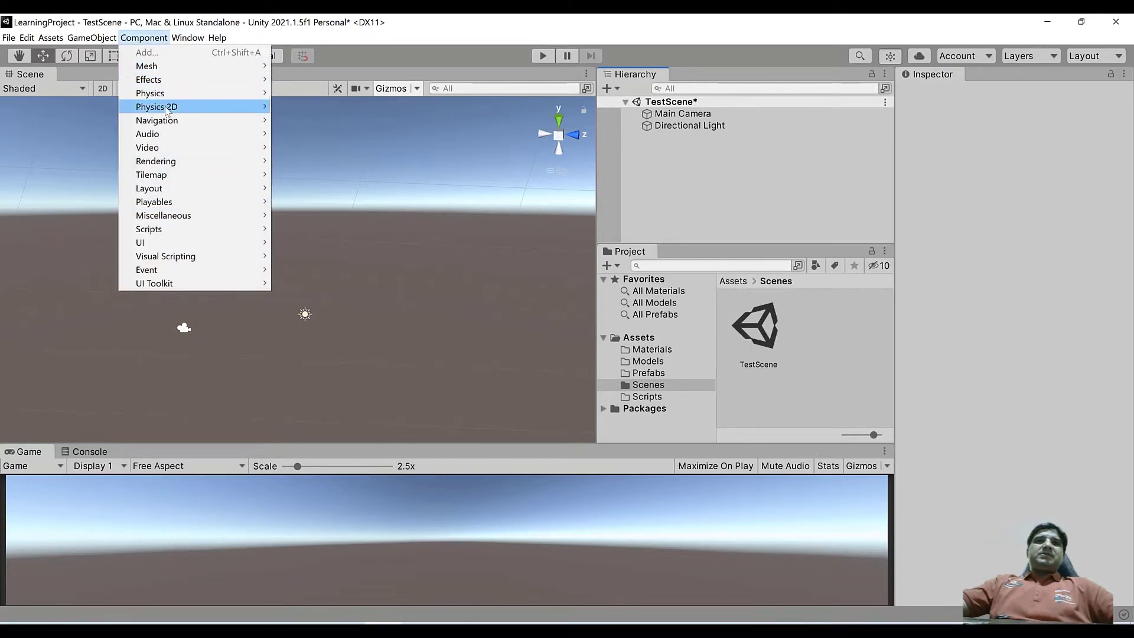
mouse_move(178, 33)
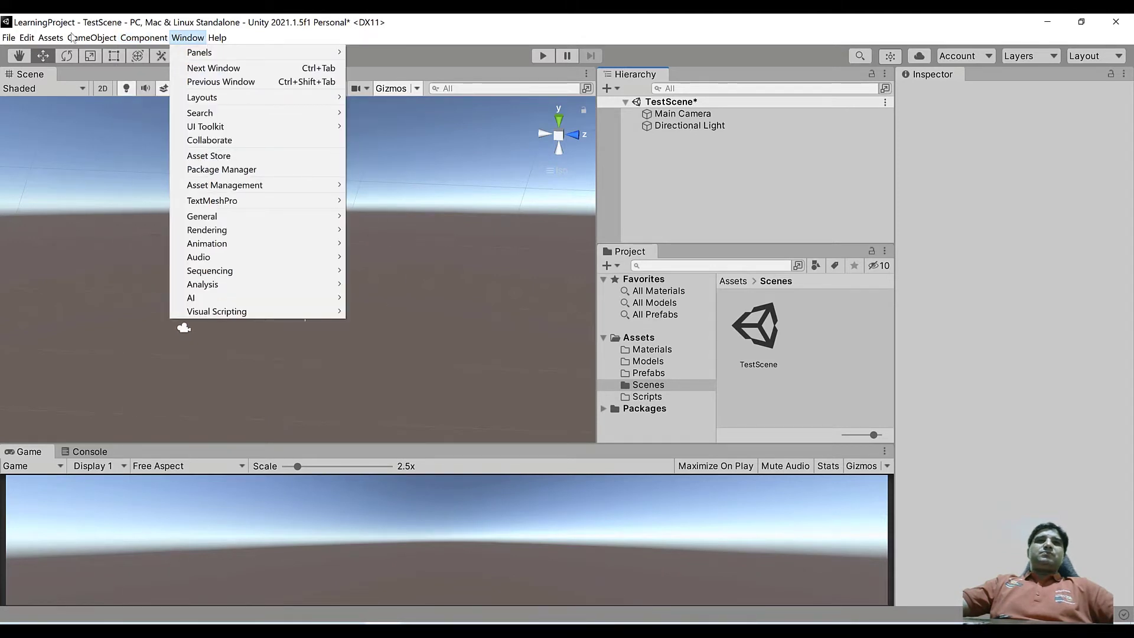
mouse_move(83, 39)
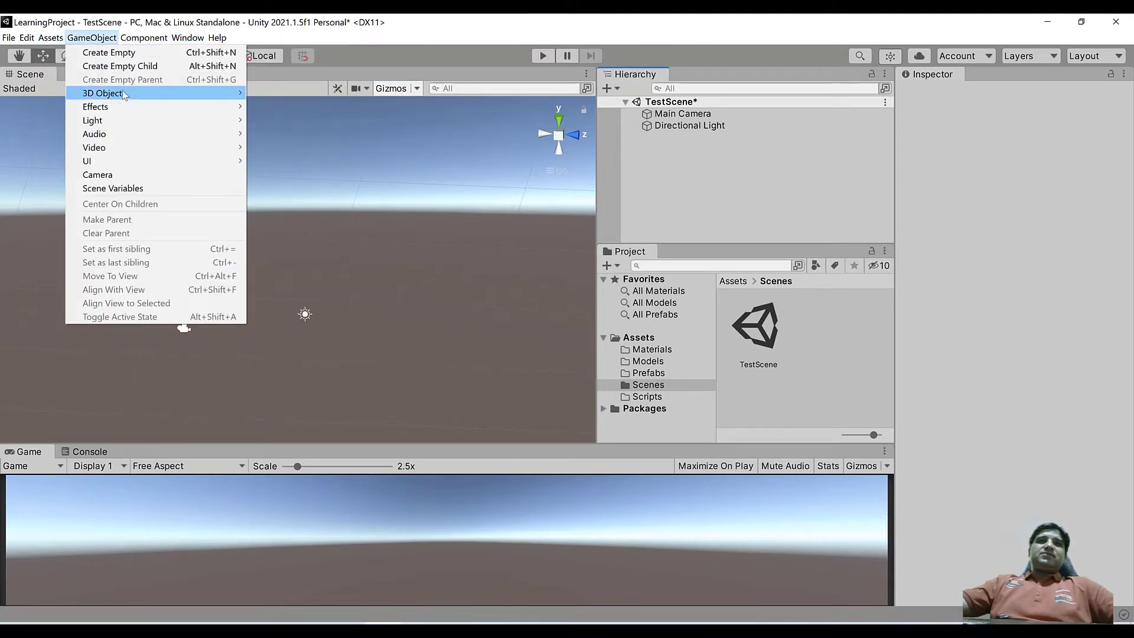
mouse_move(126, 95)
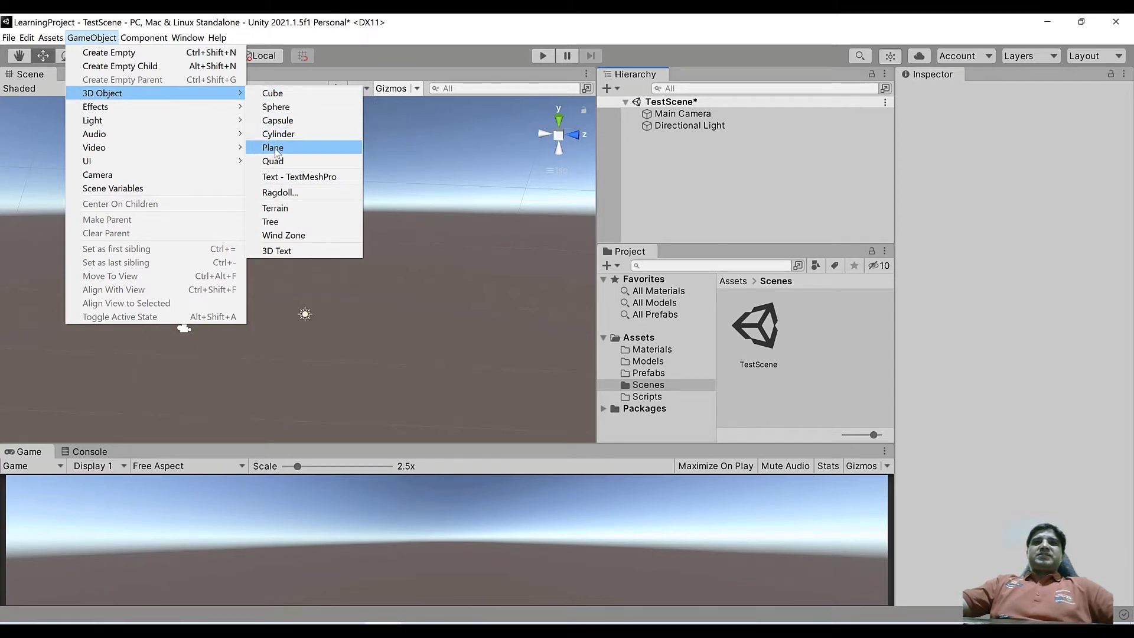
click(275, 149)
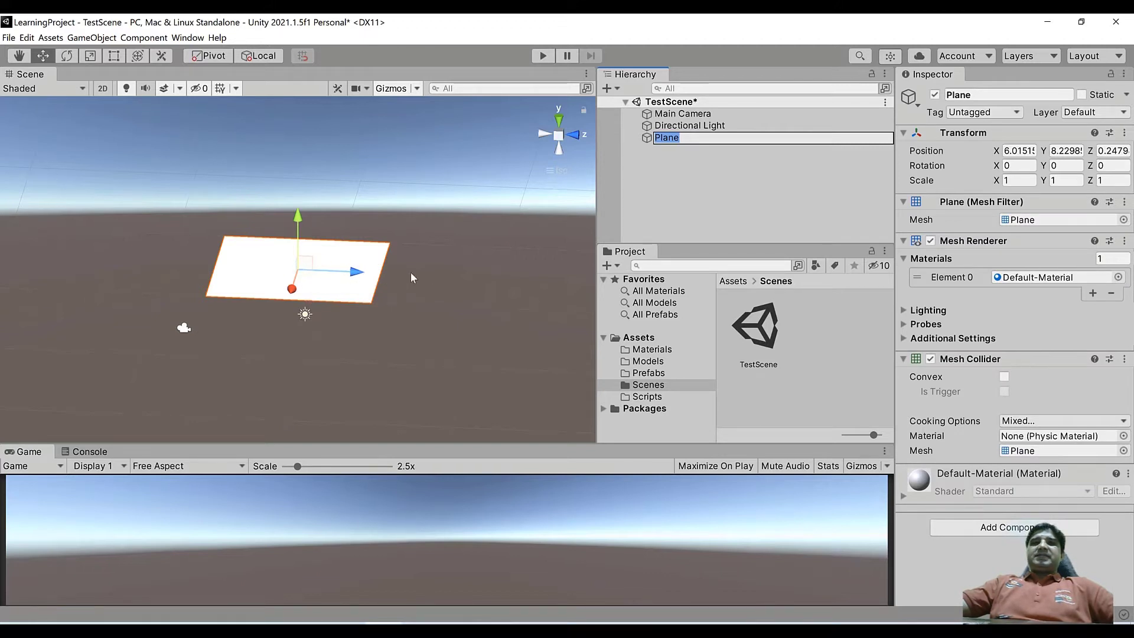
click(675, 180)
Set the plane's position to X 0, Y 0, Z 0 and reset its Transform component.
click(670, 138)
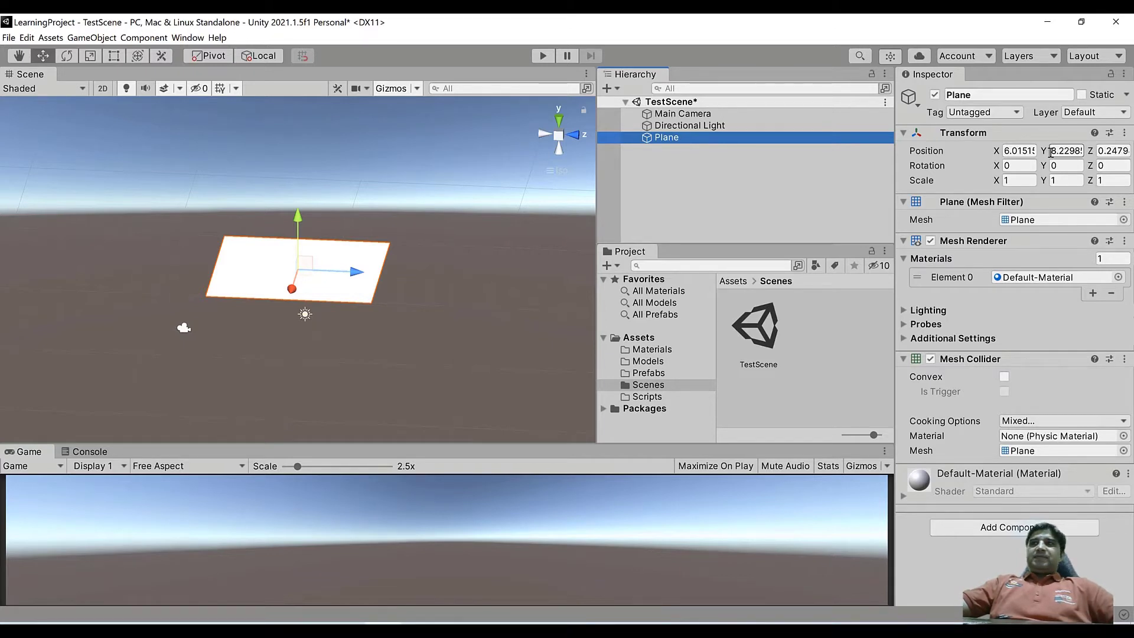
click(1015, 150)
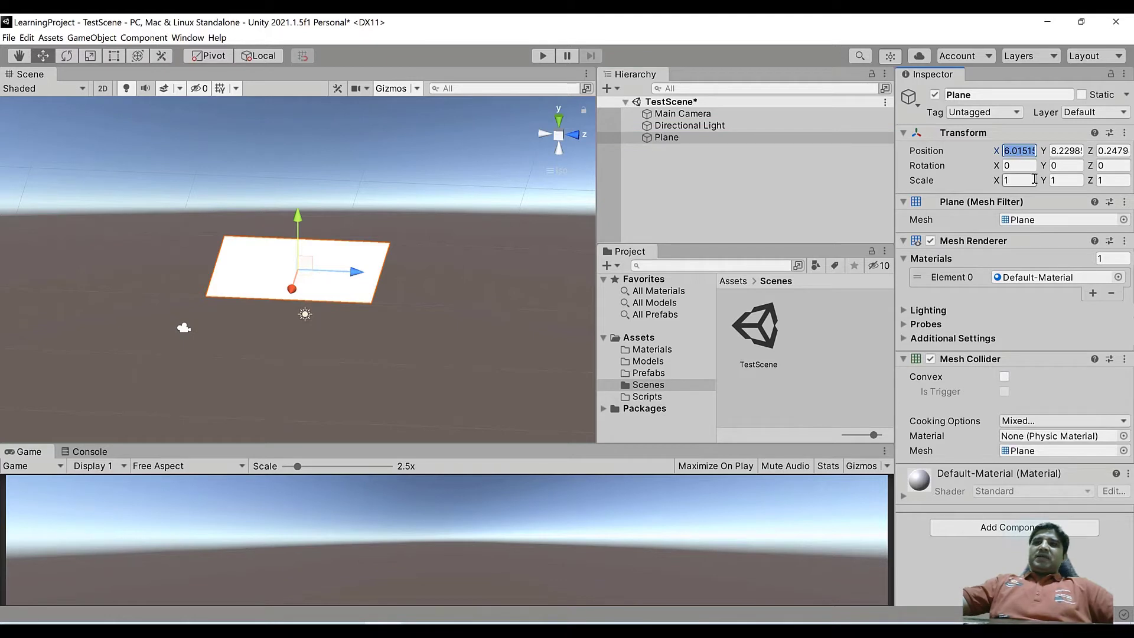
text(0)
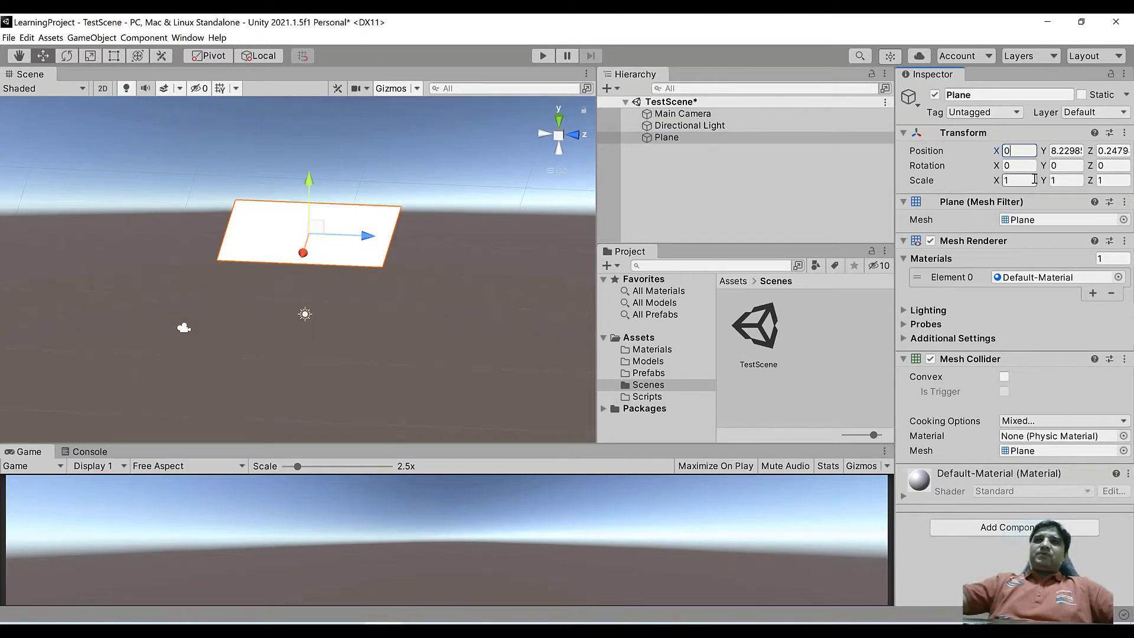
key(Tab)
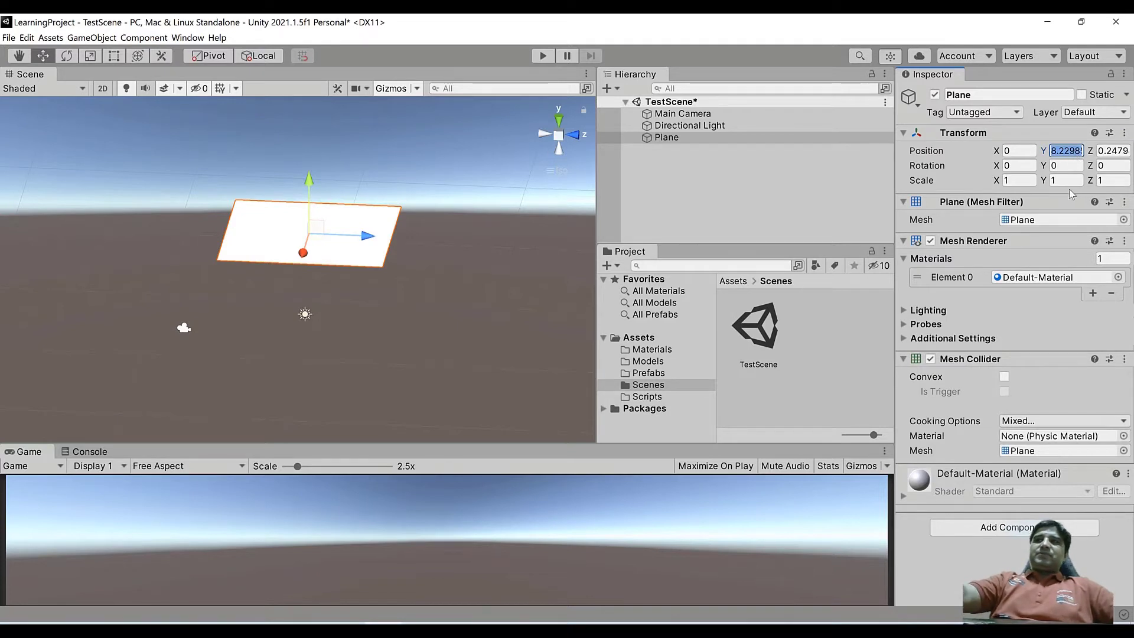
text(0)
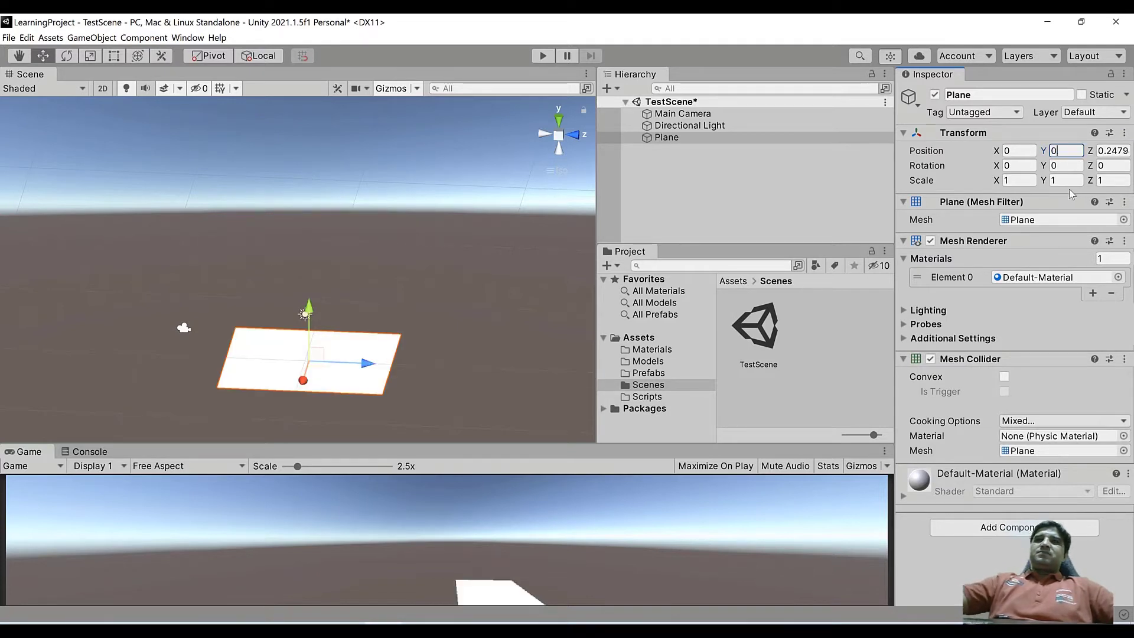
click(1112, 151)
text(0)
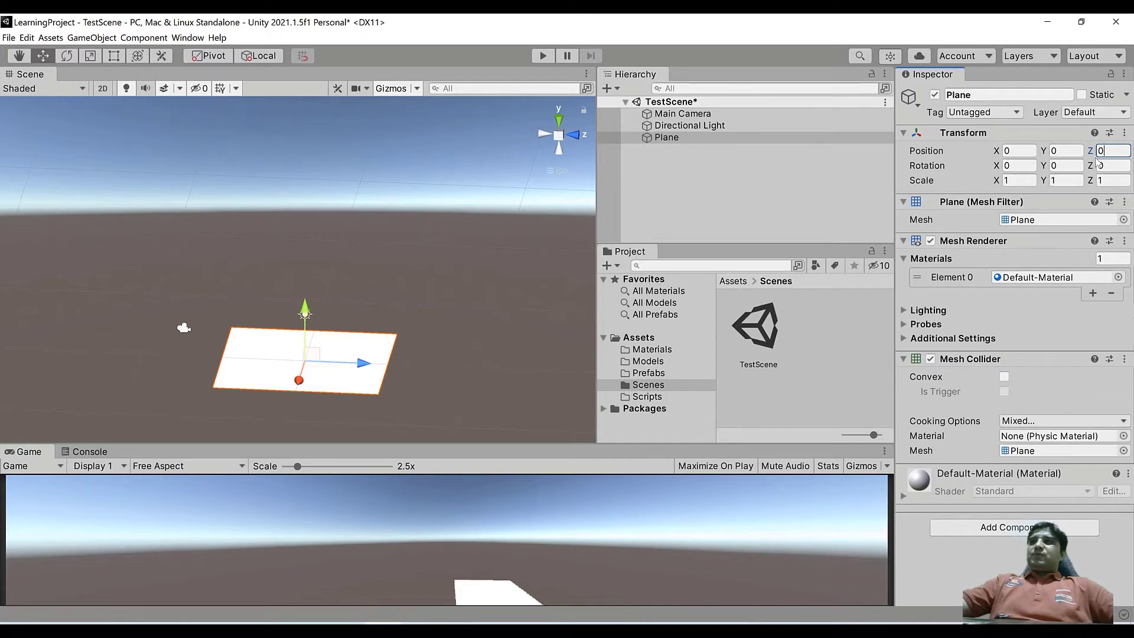
click(1124, 135)
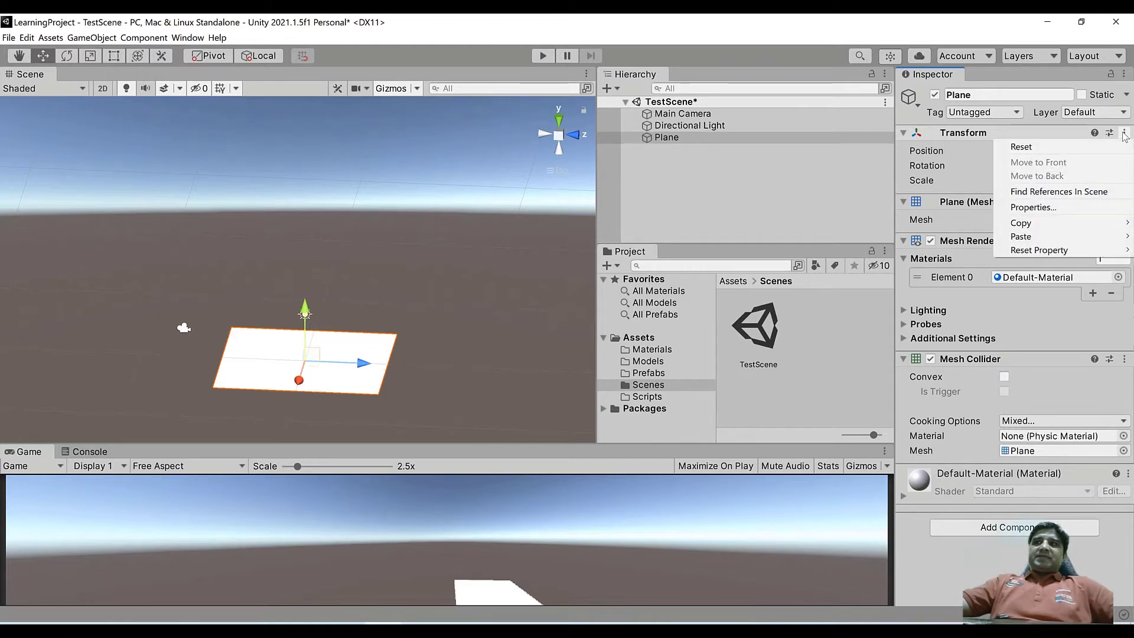
click(1021, 147)
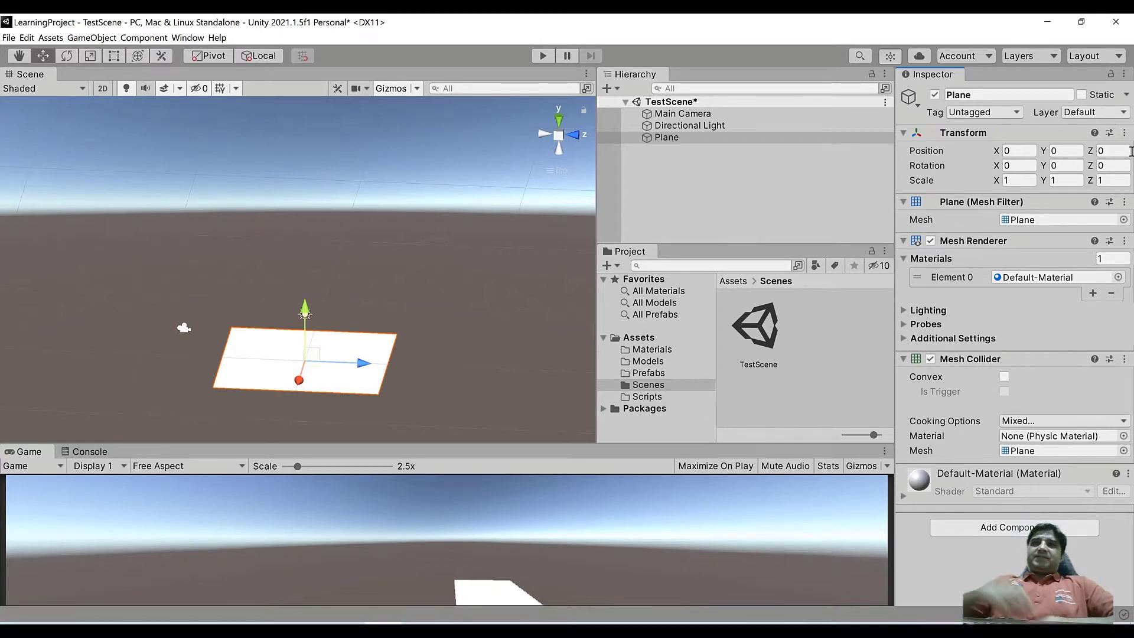
Add a 3D Sphere object to the scene, keeping its default name.
right_click(666, 153)
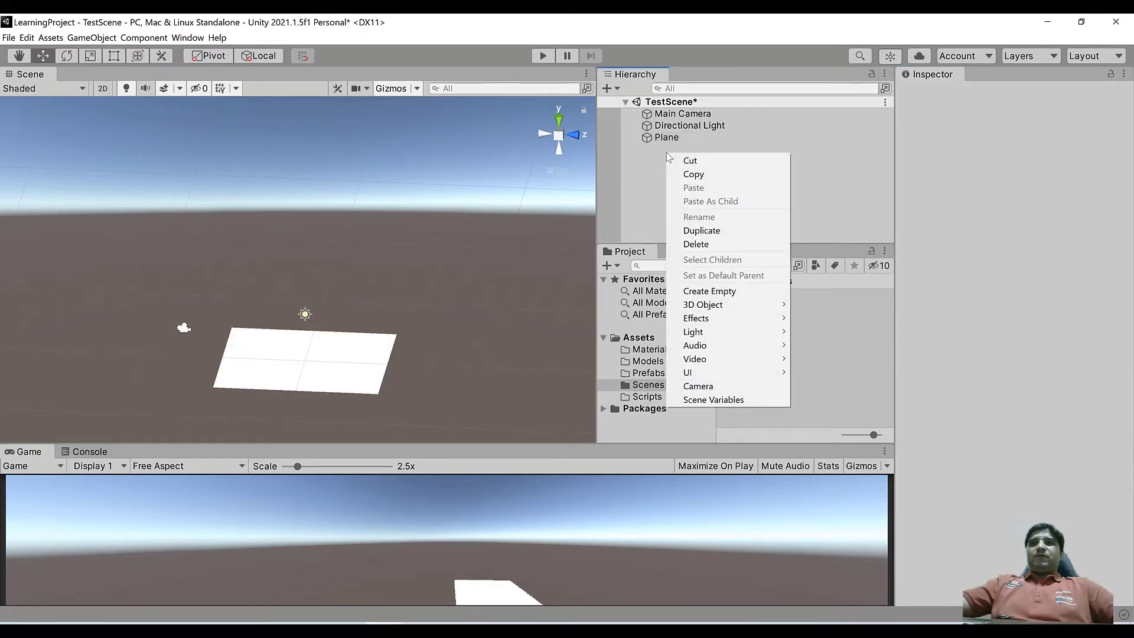
mouse_move(713, 312)
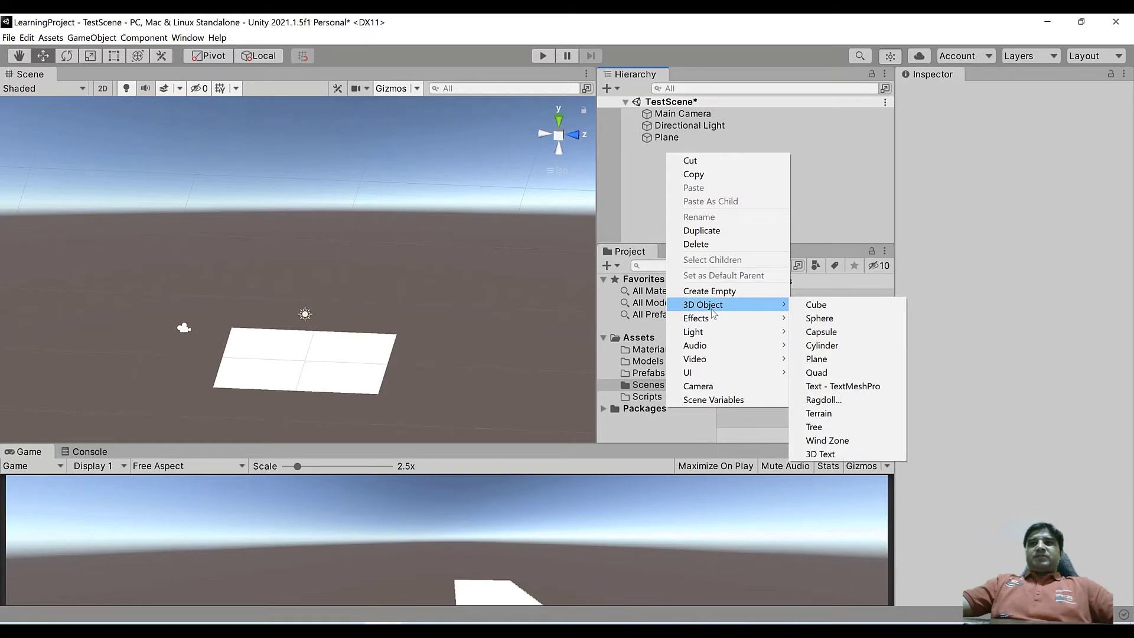
click(820, 318)
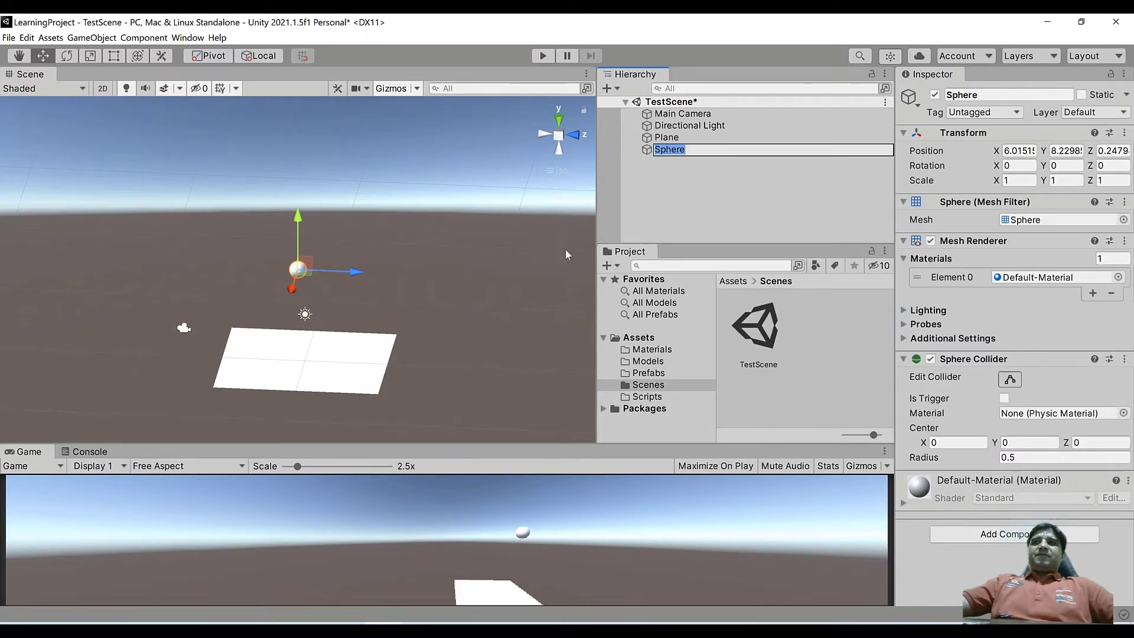
click(703, 193)
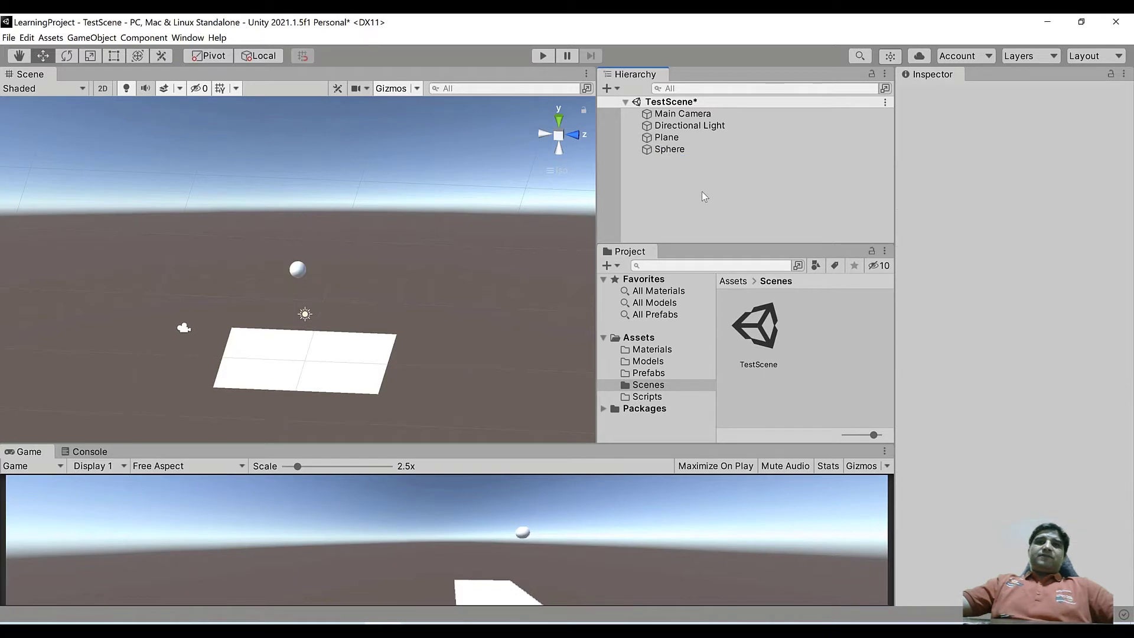
Reset the sphere's Transform component to place it at the origin.
click(670, 151)
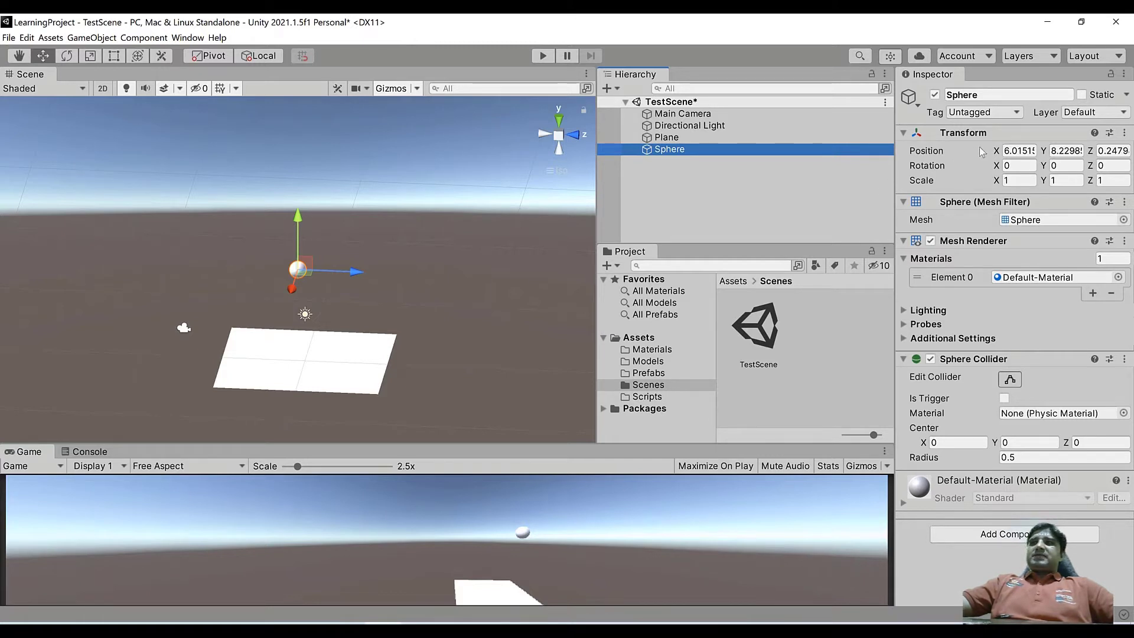
click(1015, 150)
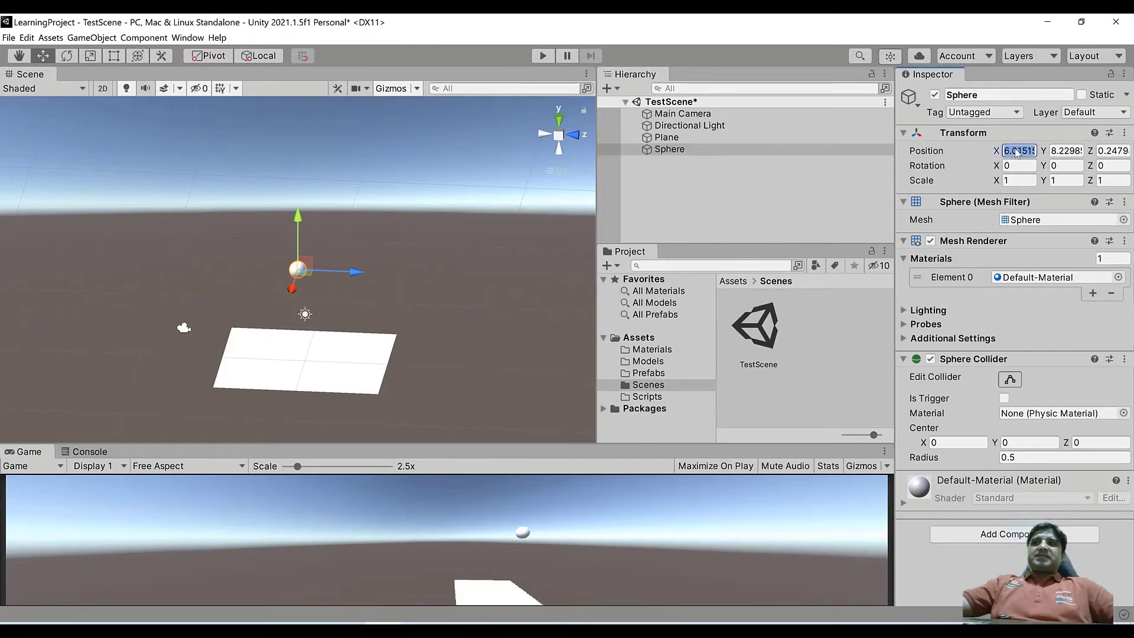
click(1067, 152)
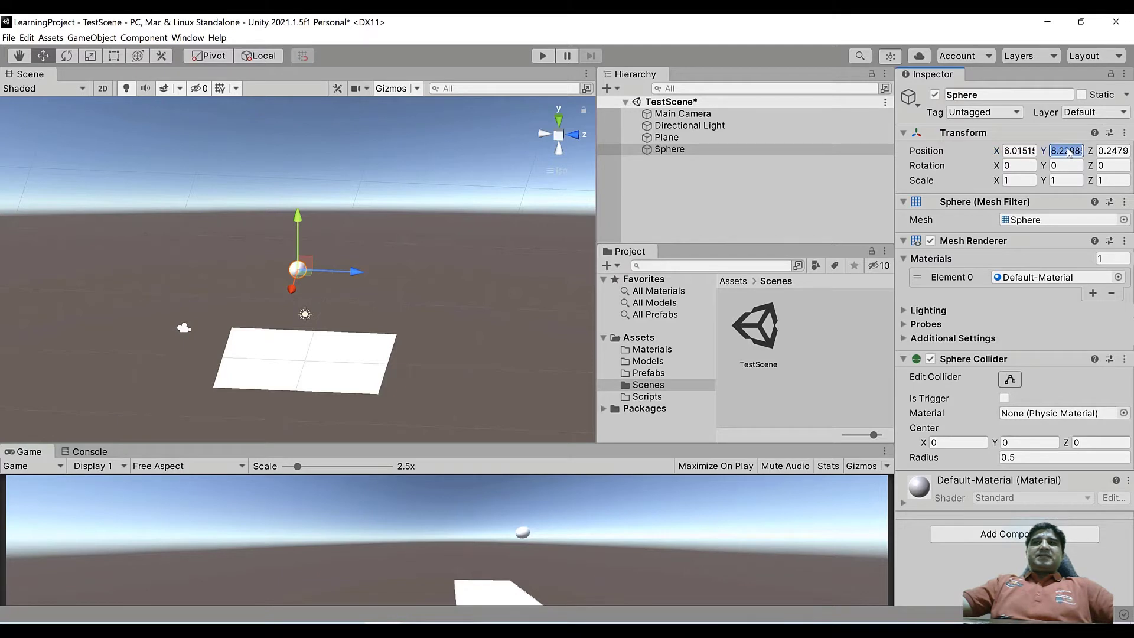
click(1110, 152)
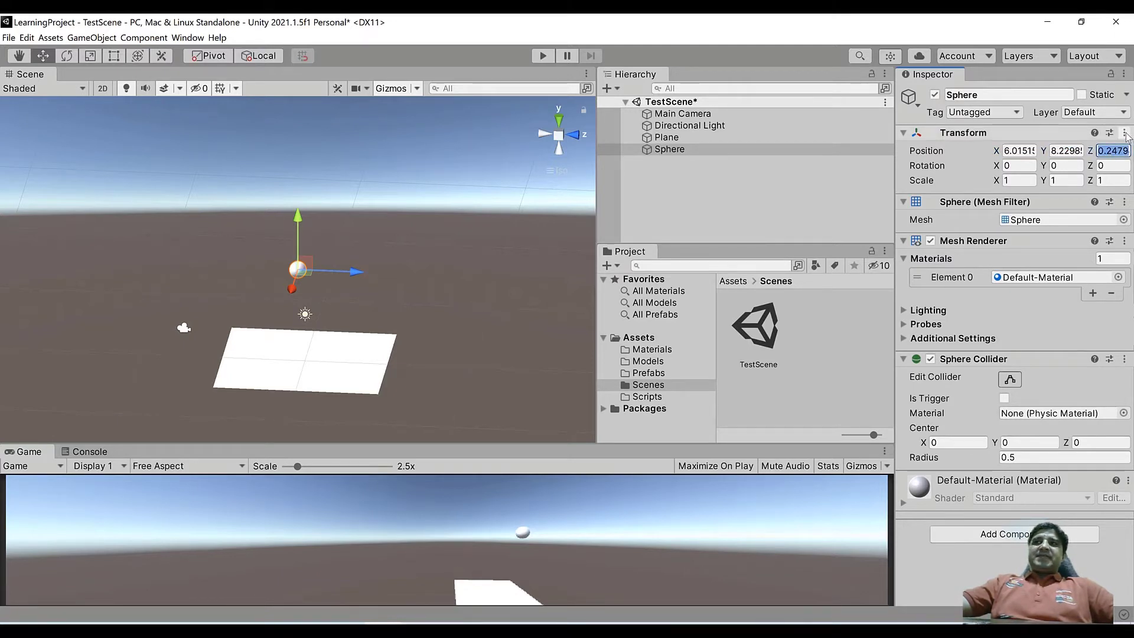
click(1124, 133)
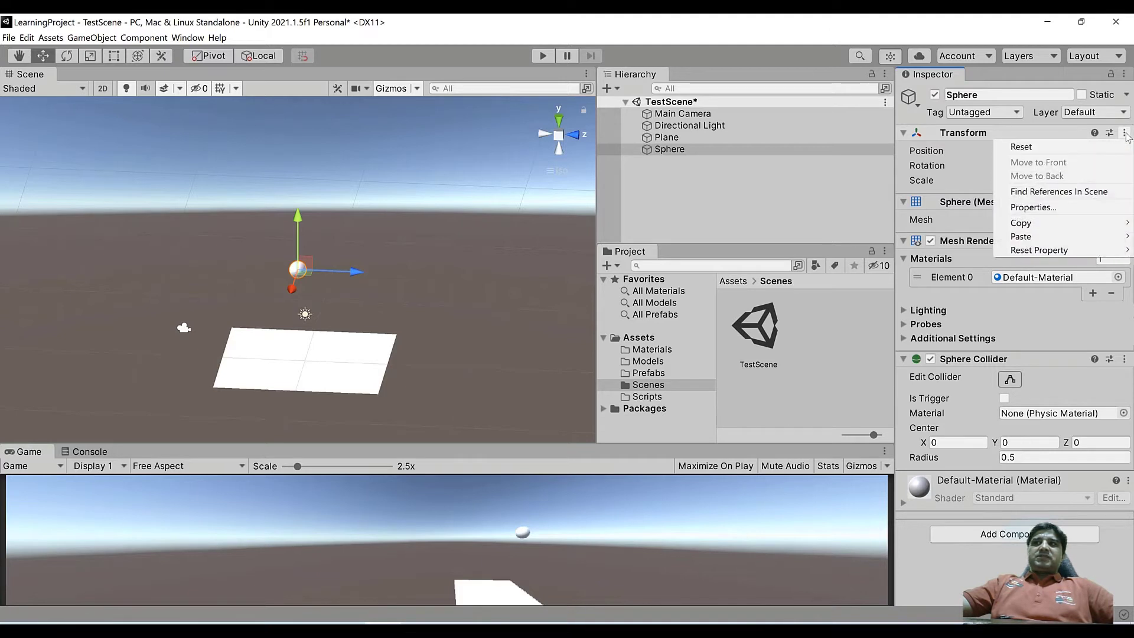
click(1077, 150)
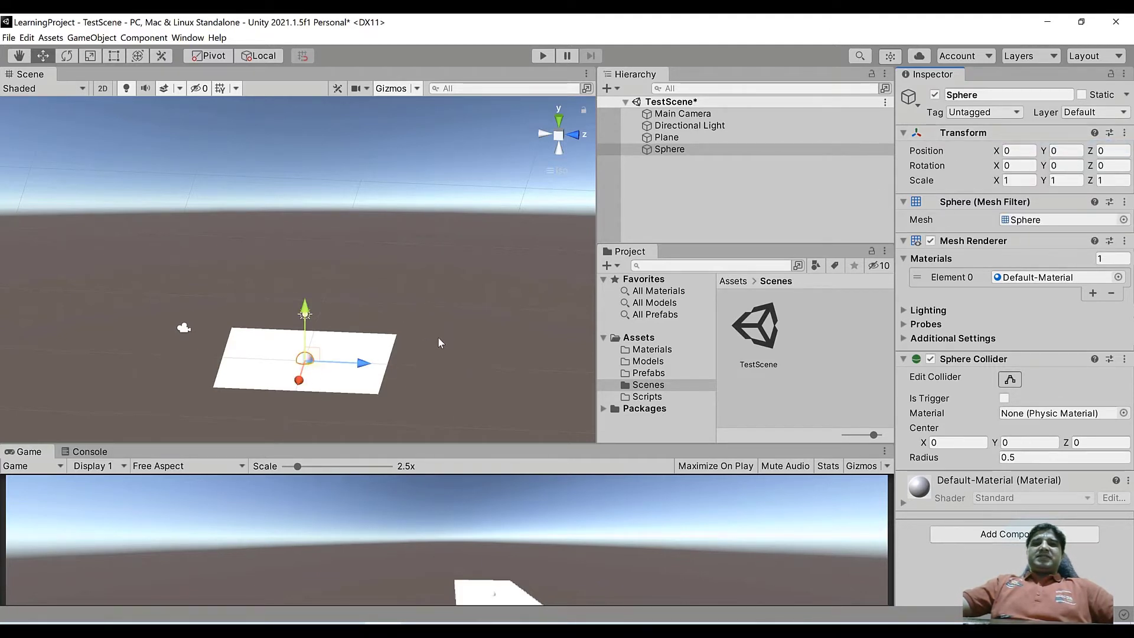
Raise the sphere along the Y axis to about 0.47 and reset its Transform component.
alt+drag(436, 329, 442, 383)
alt+scroll(305, 411, up, 4)
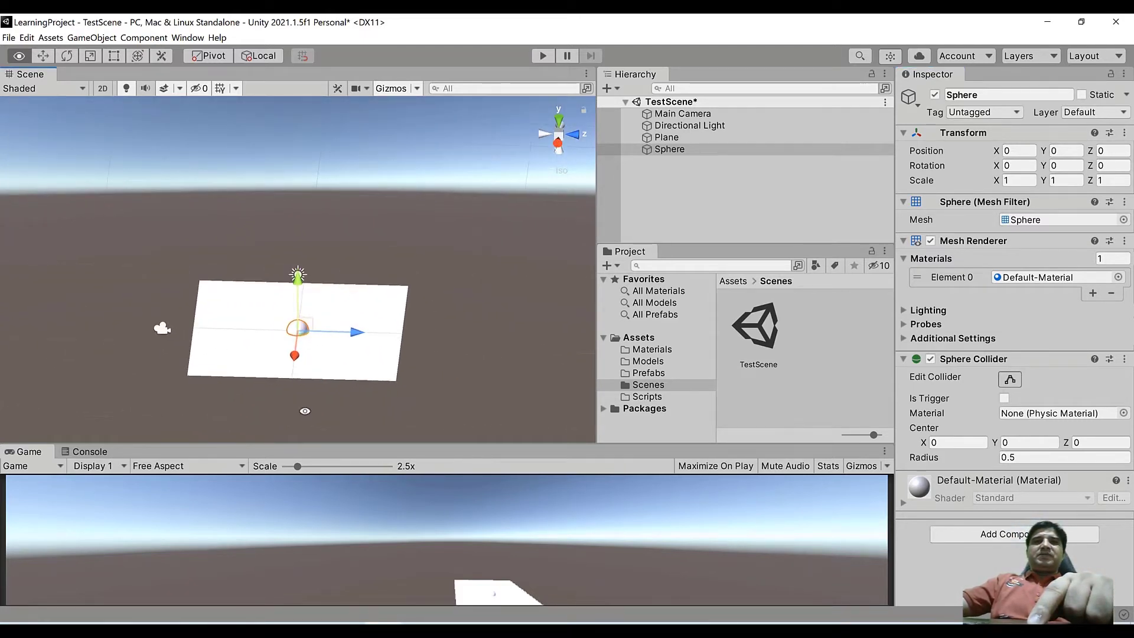
alt+scroll(305, 411, up, 5)
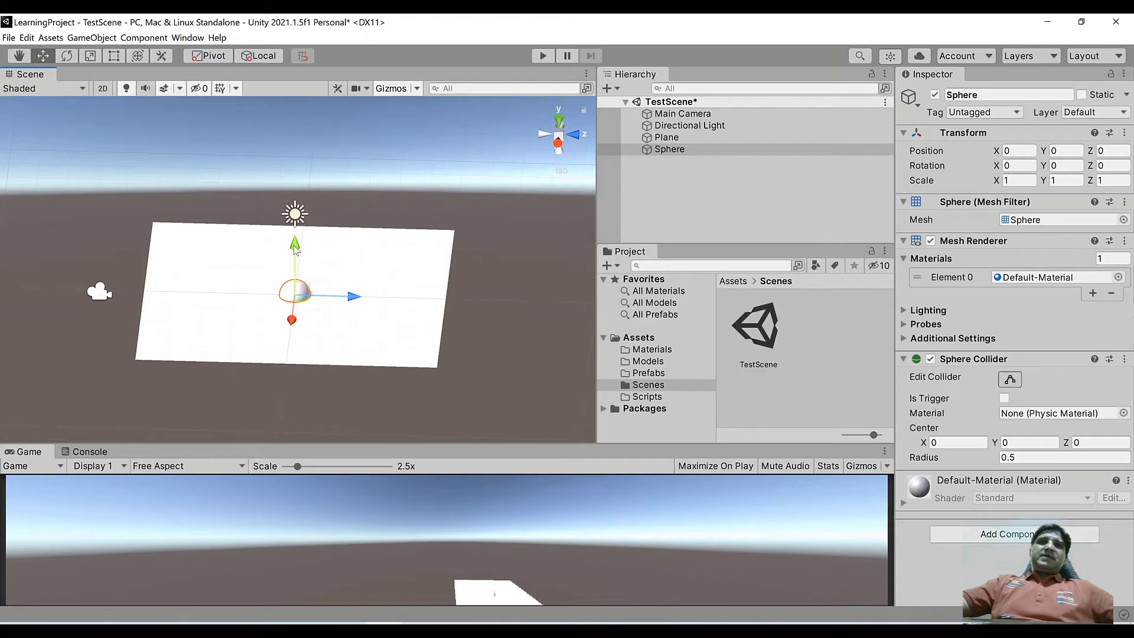
drag(296, 249, 304, 238)
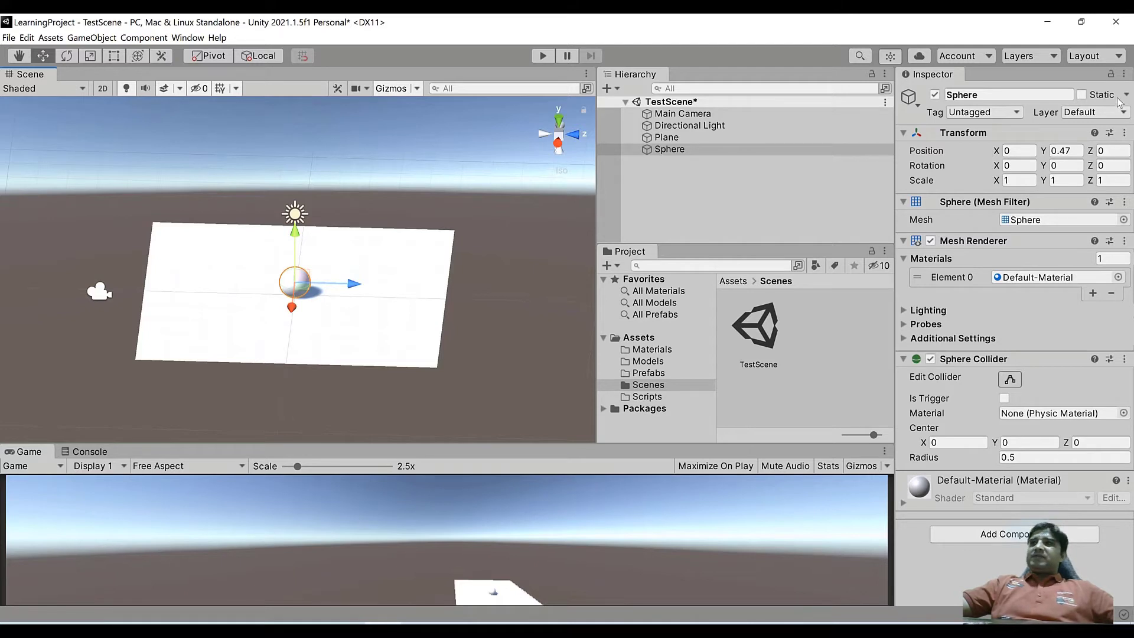
click(1123, 132)
click(1014, 147)
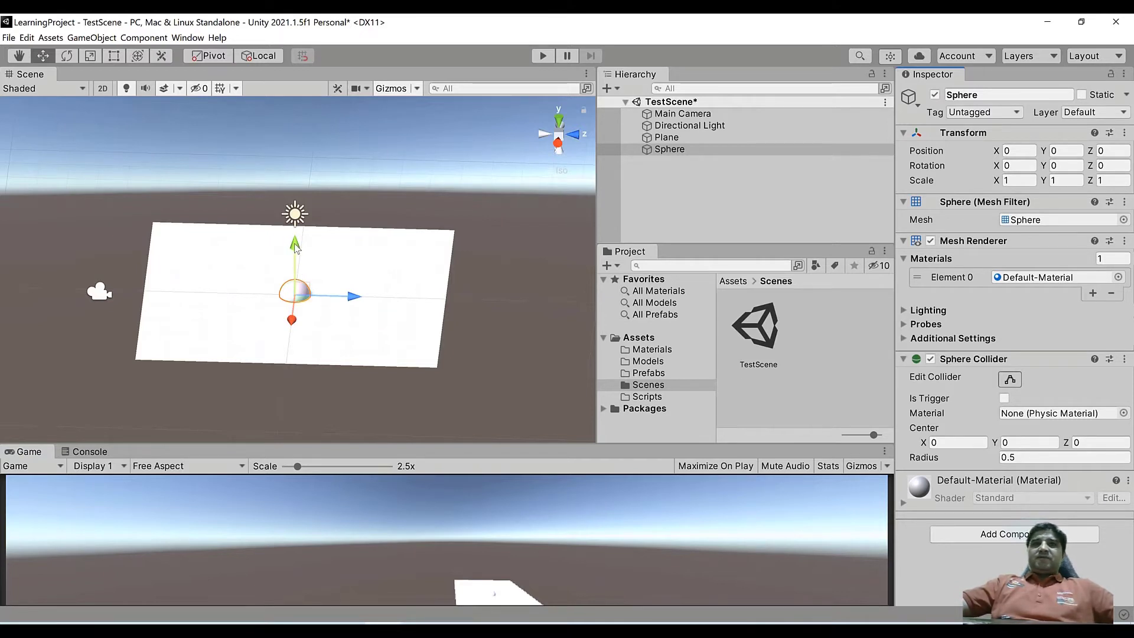
Set the sphere's Y position to 0.5 so that it rests on the plane's surface.
drag(295, 246, 294, 235)
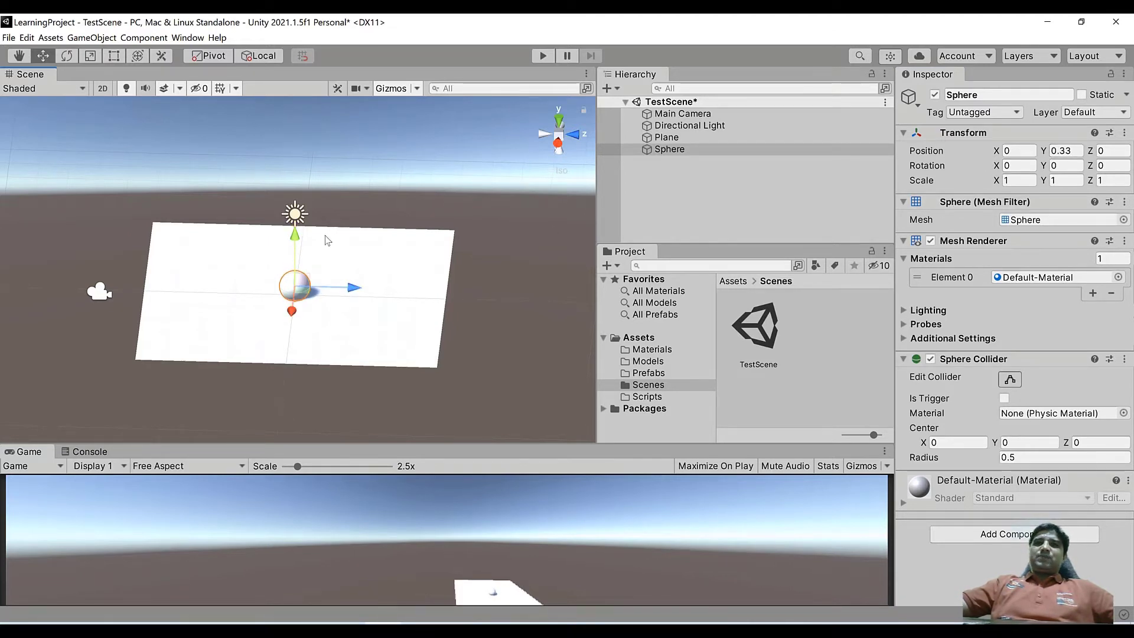
drag(294, 237, 294, 243)
click(1065, 152)
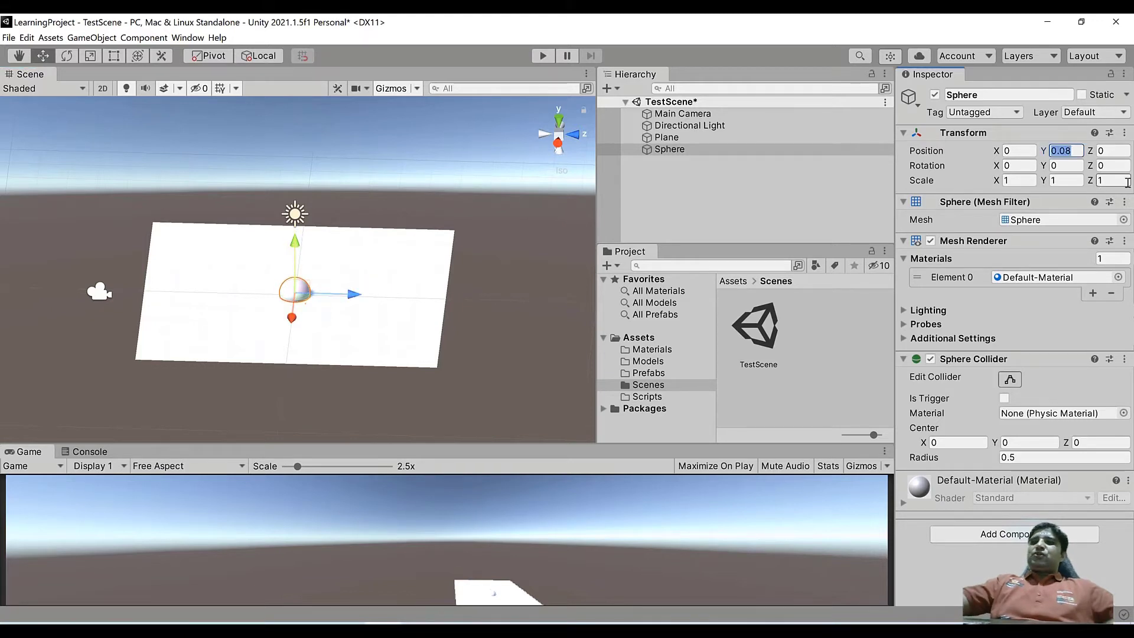
text(0.)
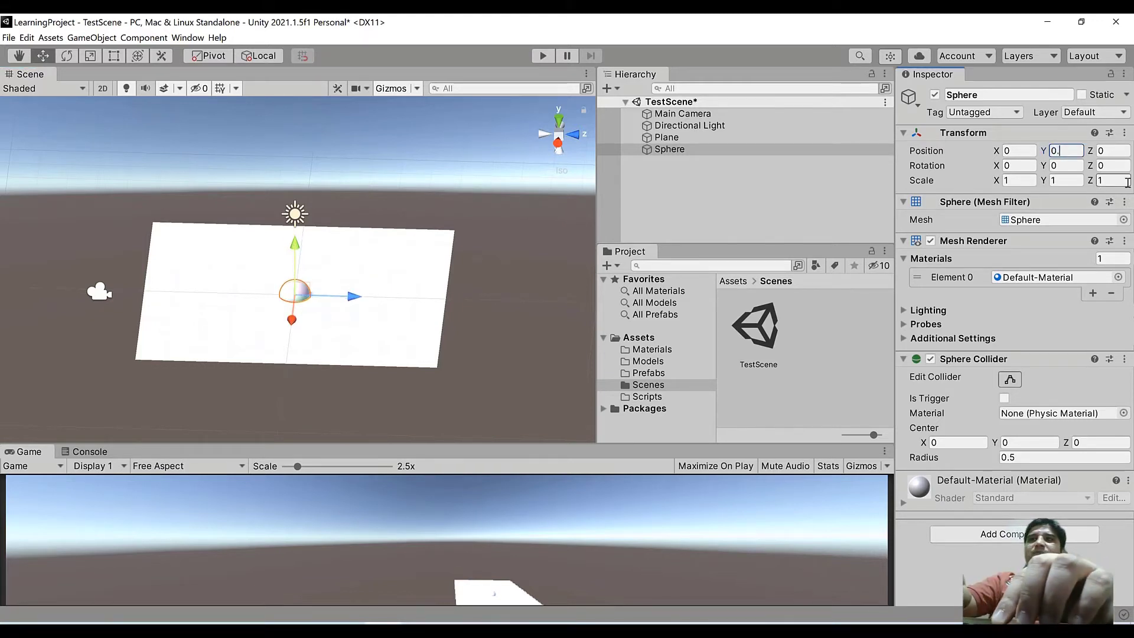
text(5)
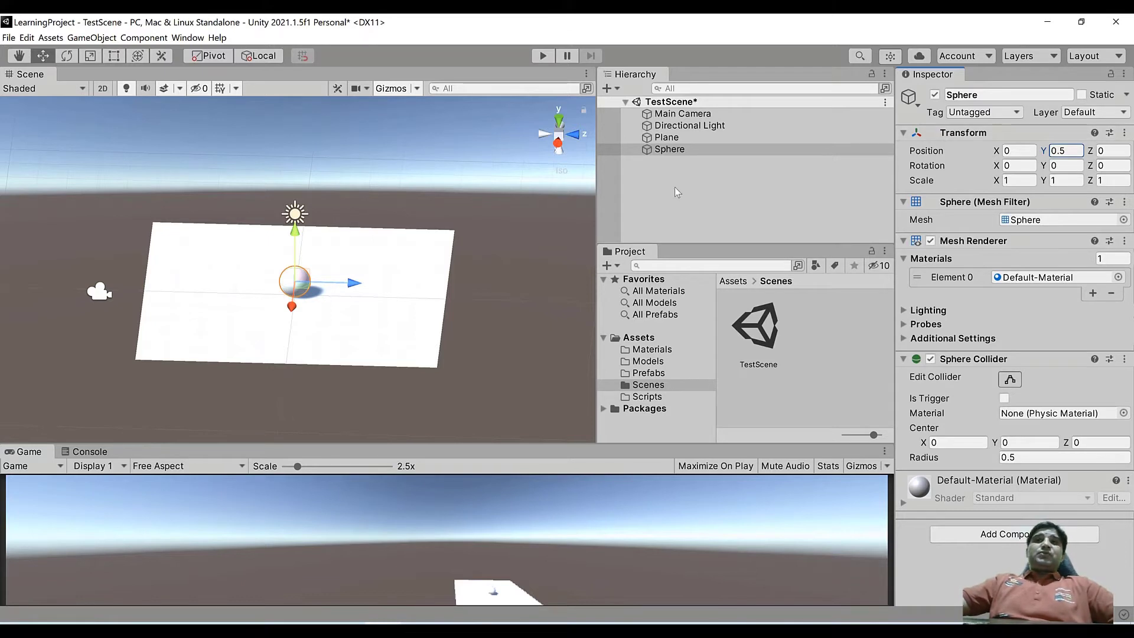
click(664, 138)
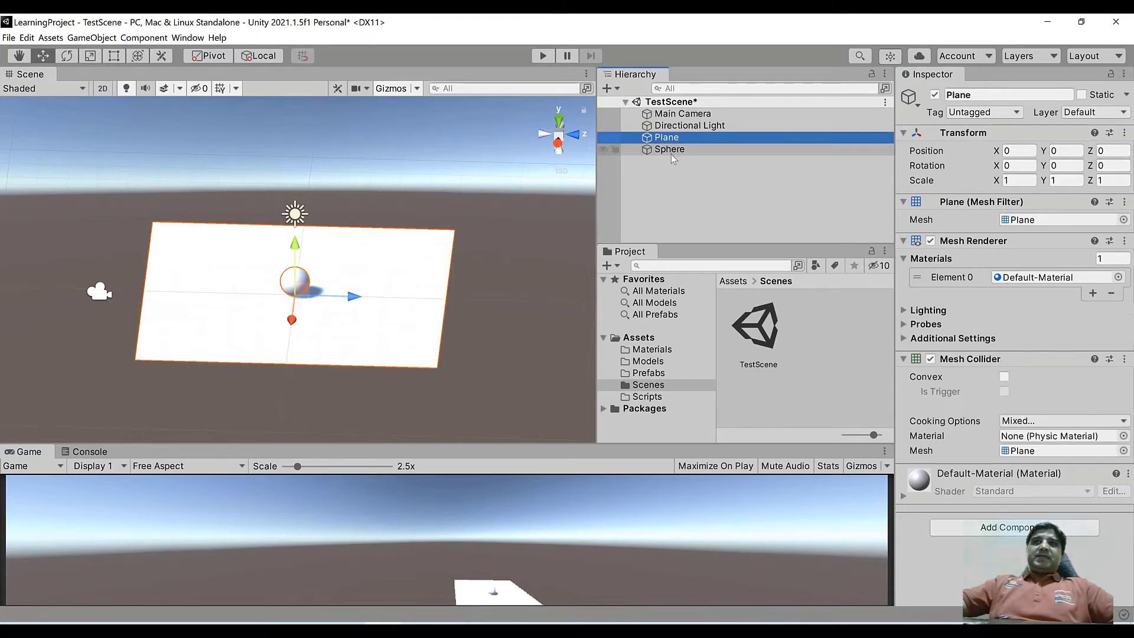
click(669, 151)
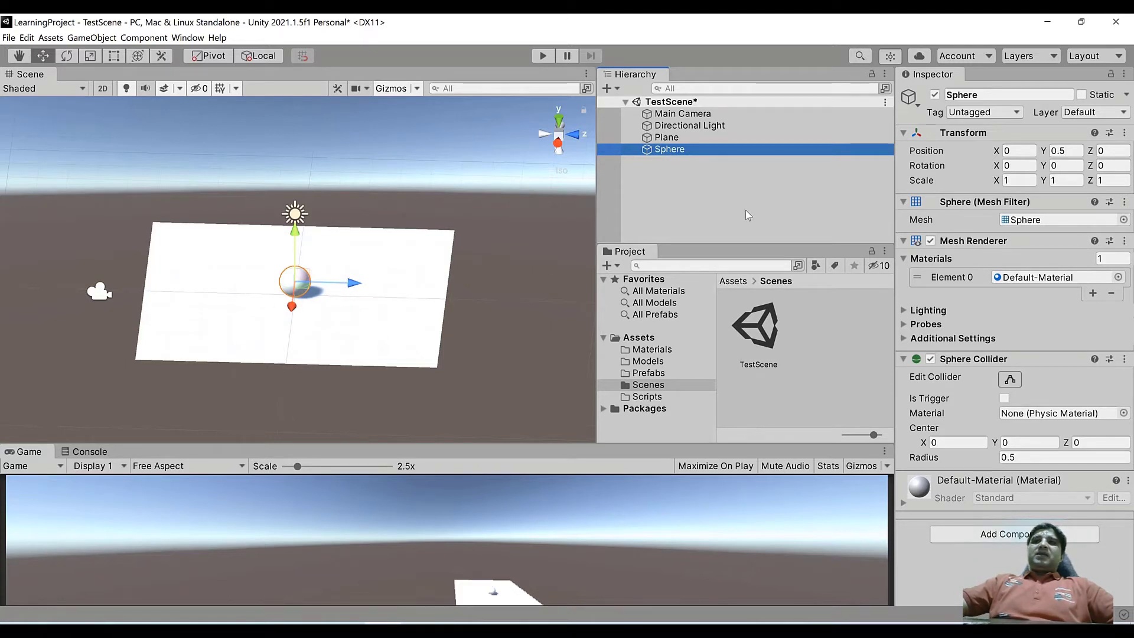
Enlarge the Game view and align the Main Camera with the current Scene view of the plane and sphere.
drag(549, 444, 559, 370)
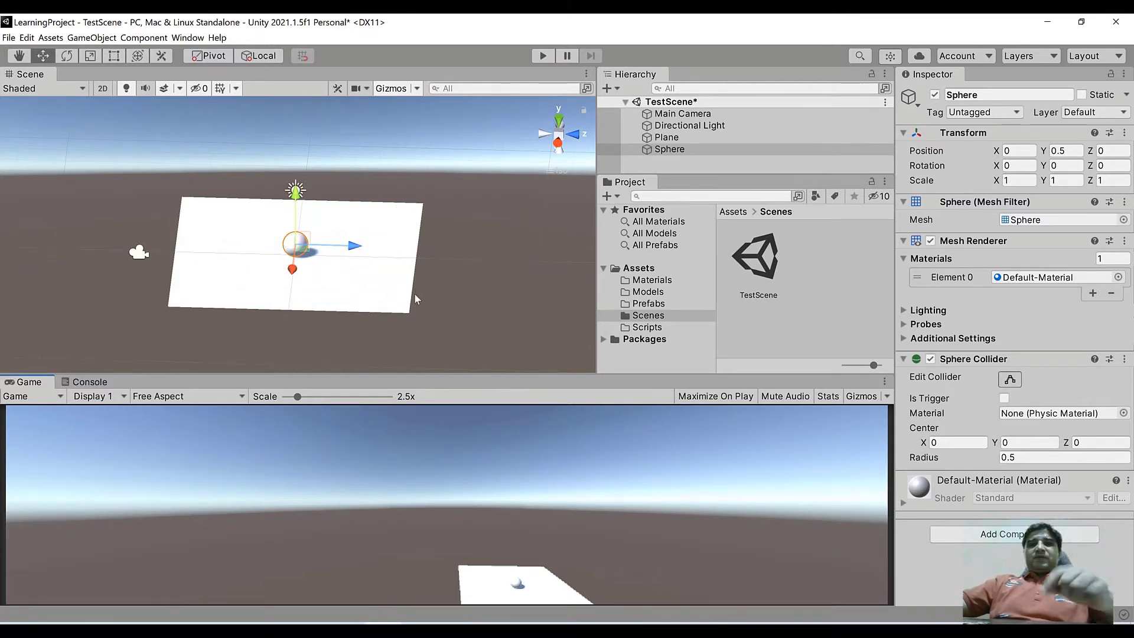
alt+drag(428, 303, 443, 285)
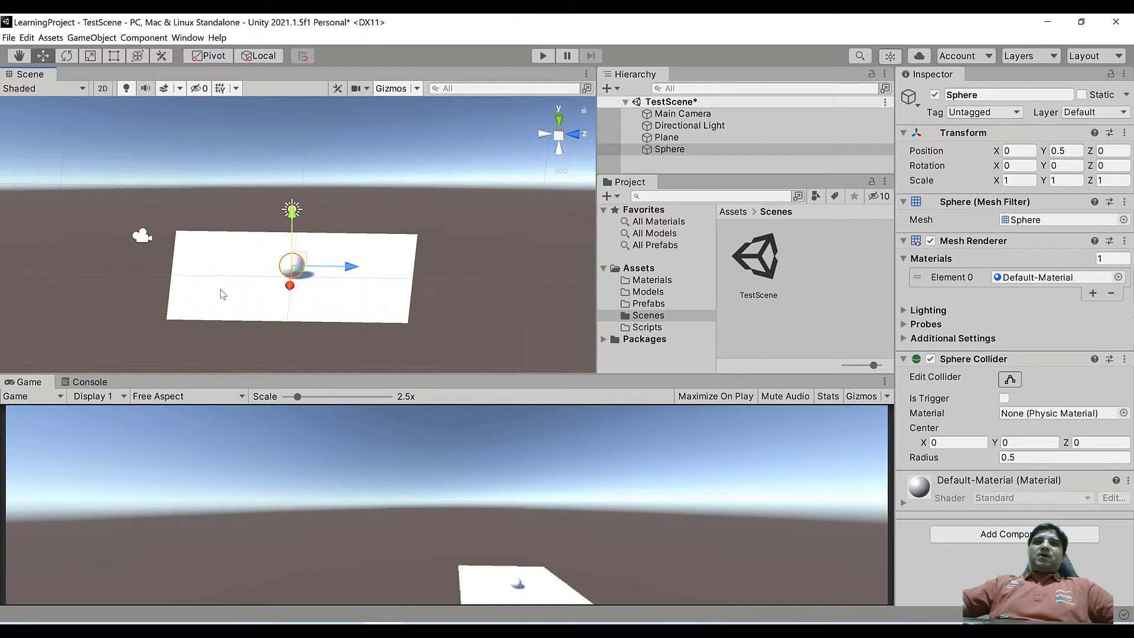
click(710, 173)
click(717, 177)
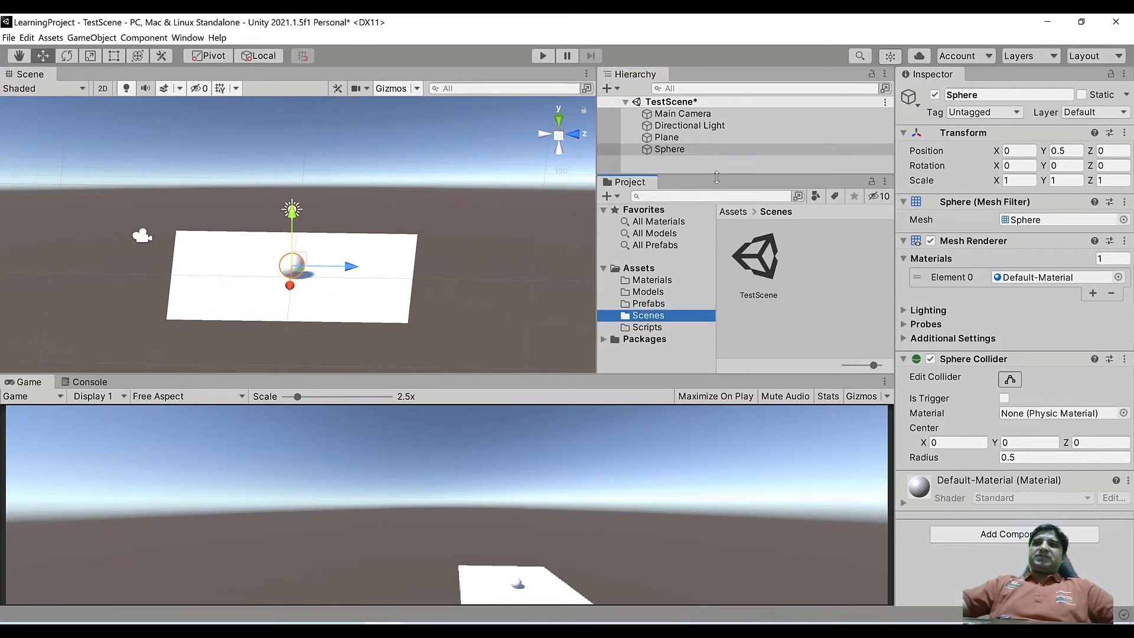
click(689, 115)
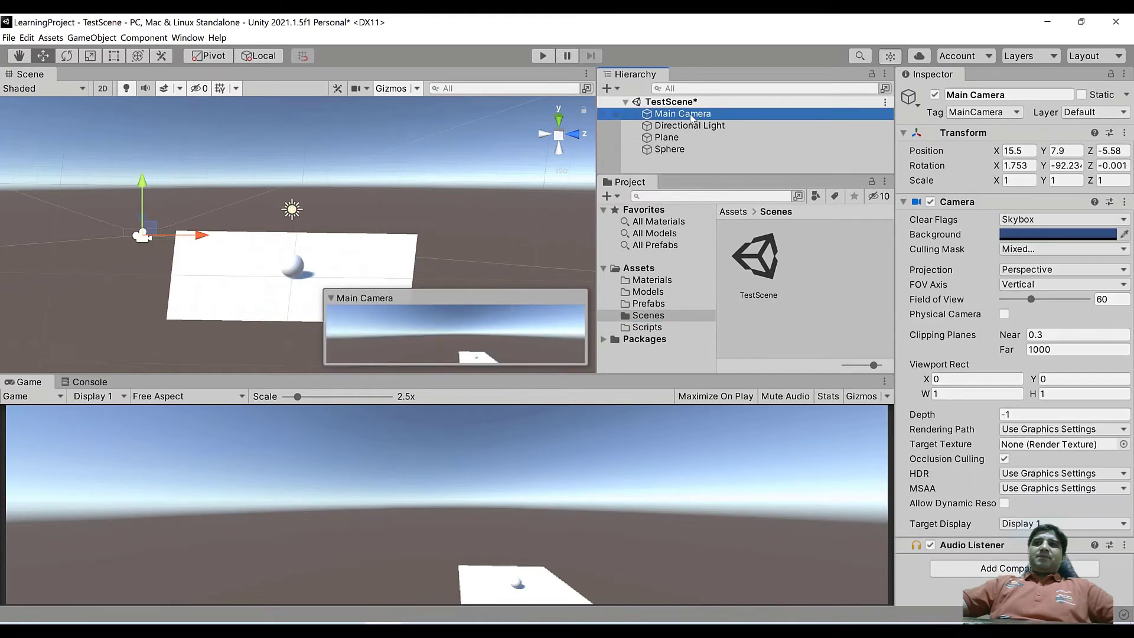
right_click(691, 117)
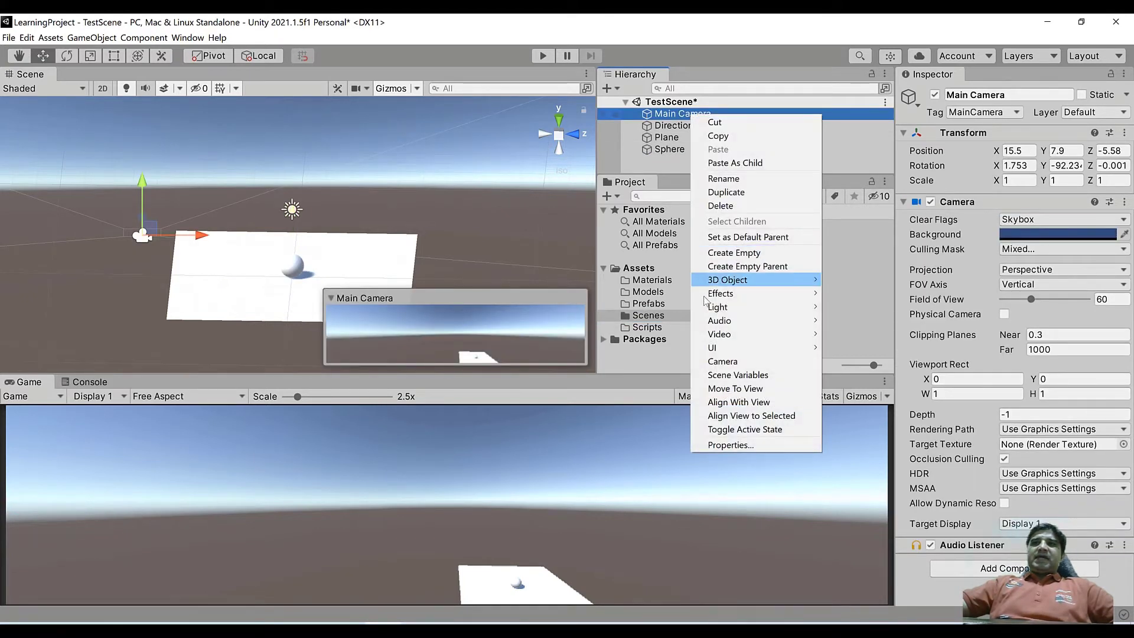
click(739, 404)
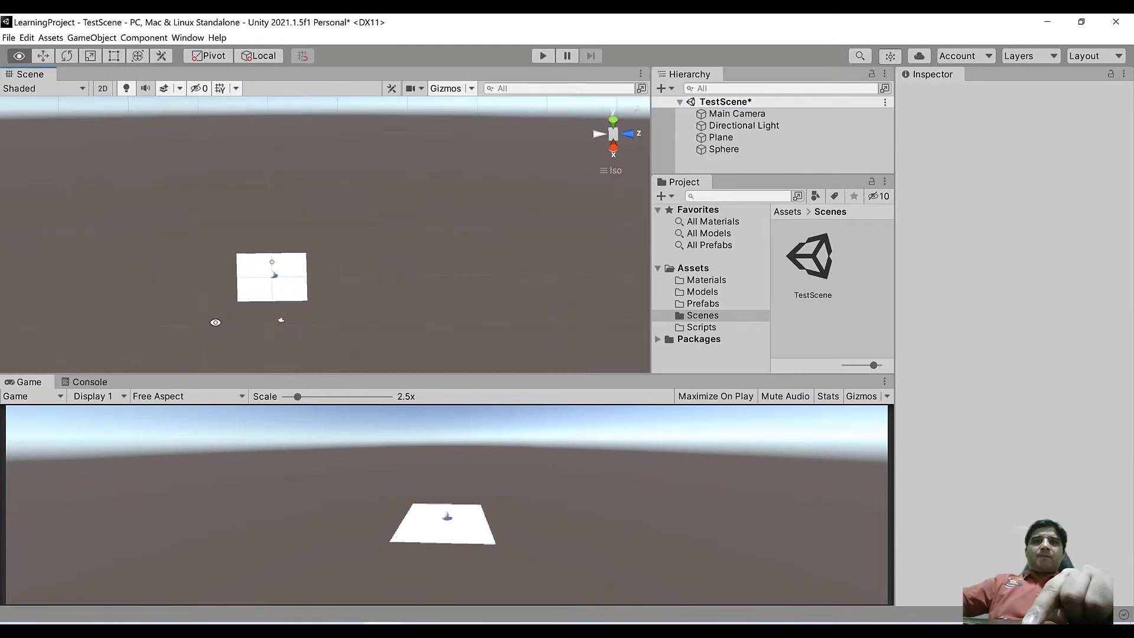
Set the Main Camera's X rotation to about 6.2 to tilt its view upward.
right_drag(215, 319, 285, 345)
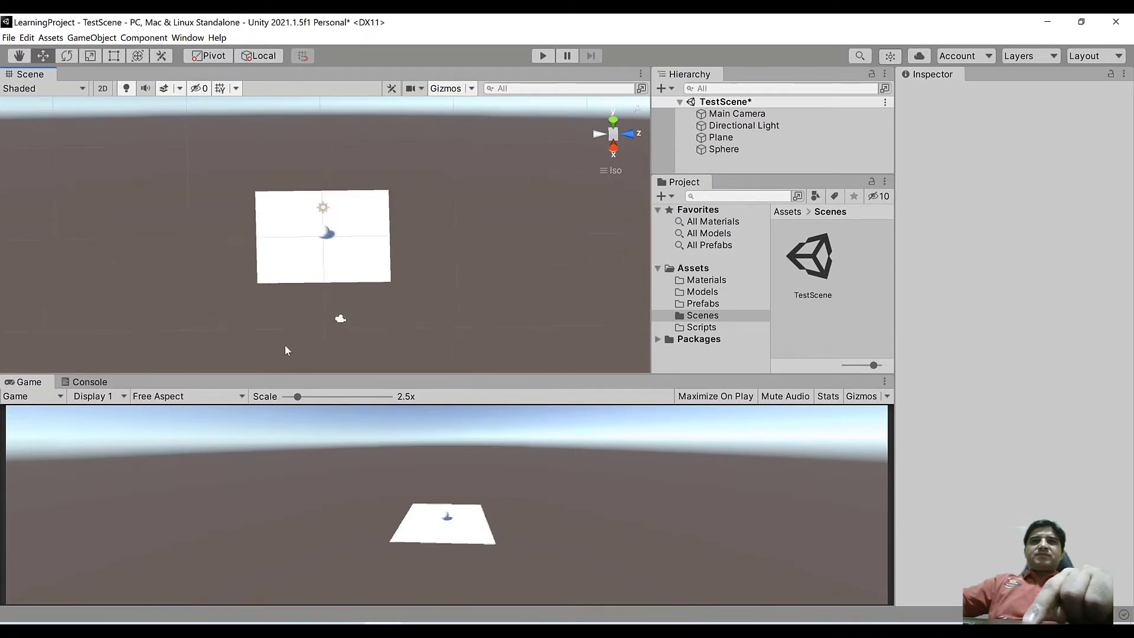
click(341, 319)
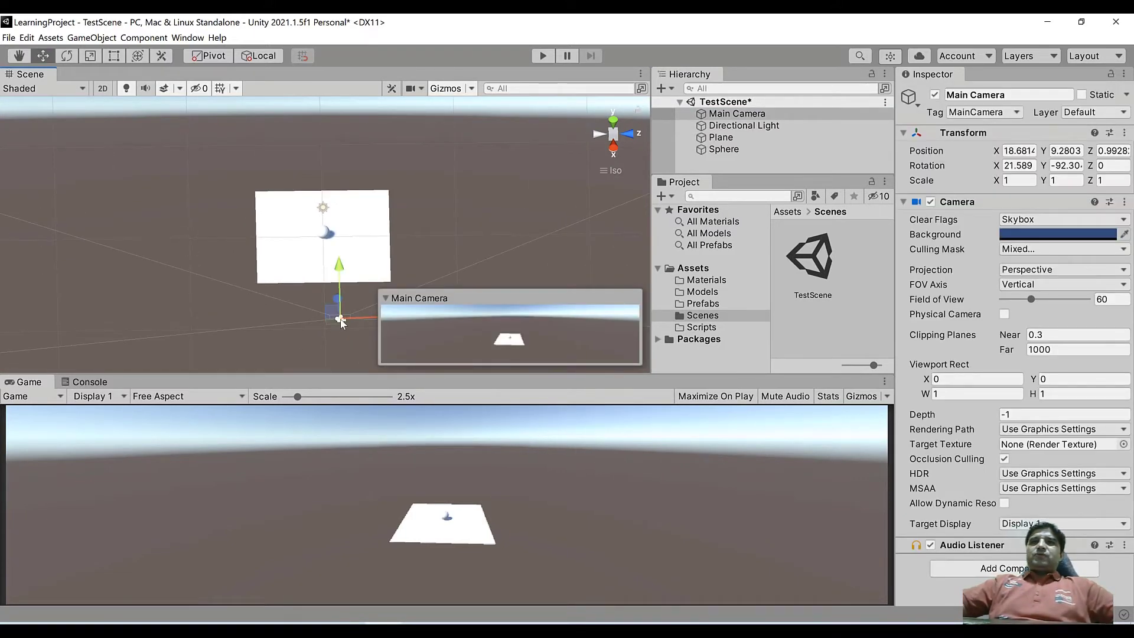
click(996, 166)
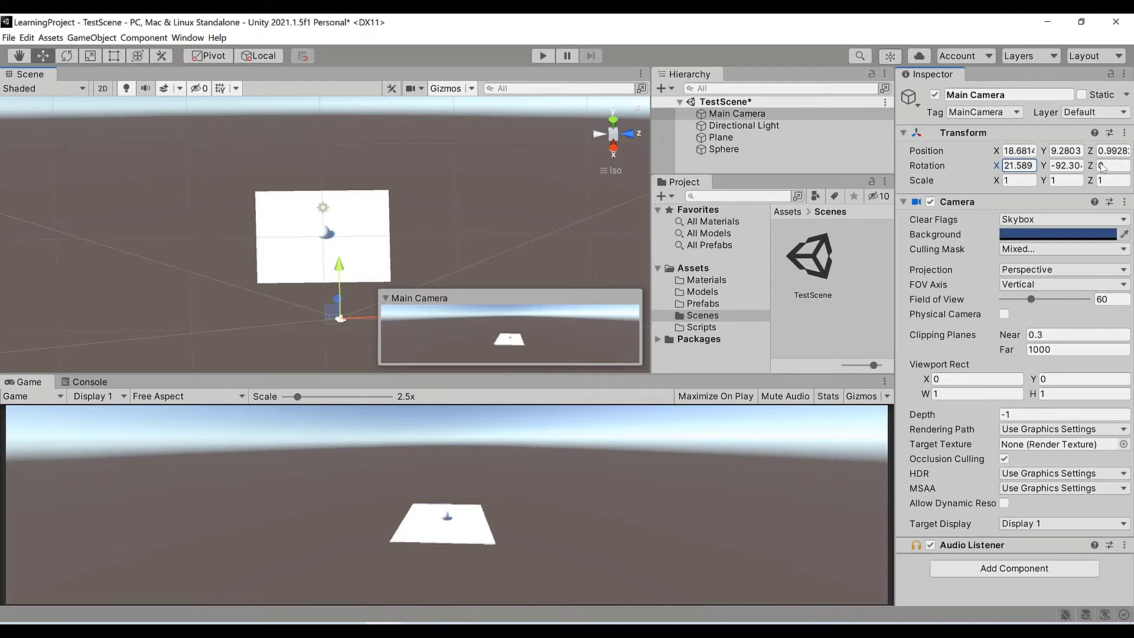
drag(996, 167, 337, 298)
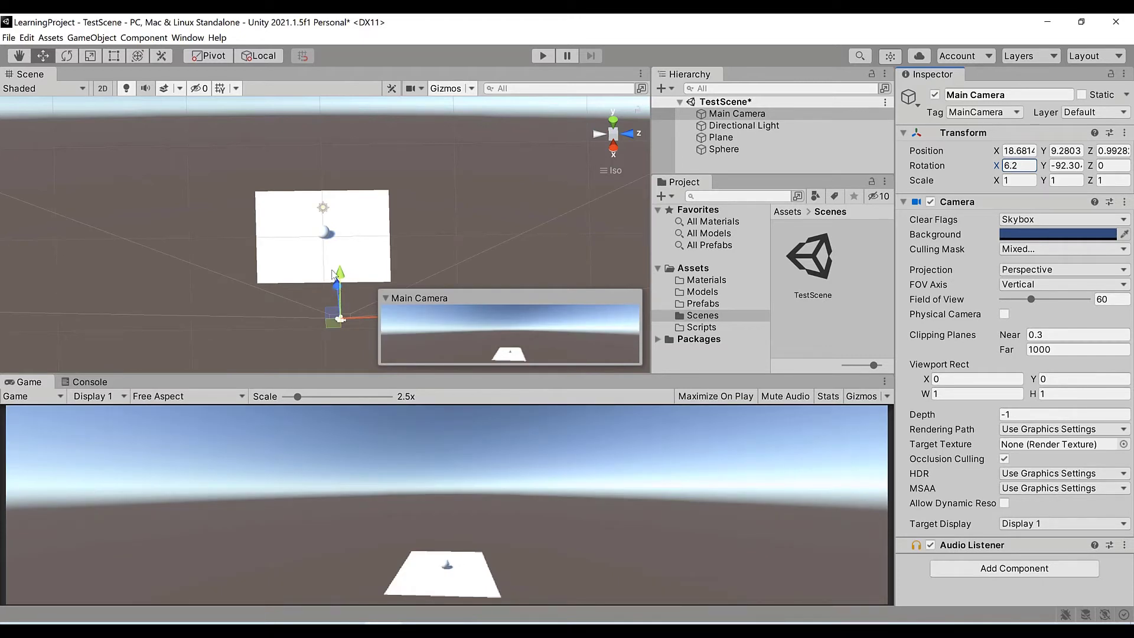
Move the Main Camera closer to the plane, to about X 15.45, Y 6.92, Z -1.3, and deselect it.
drag(337, 285, 334, 262)
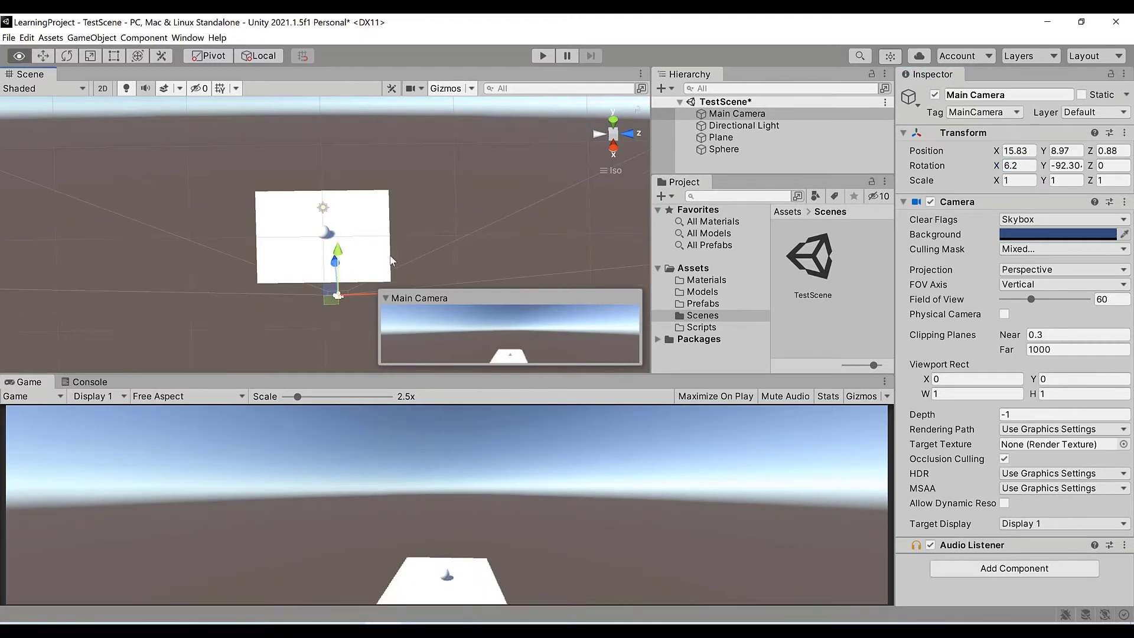
alt+scroll(390, 255, down, 6)
drag(413, 278, 326, 272)
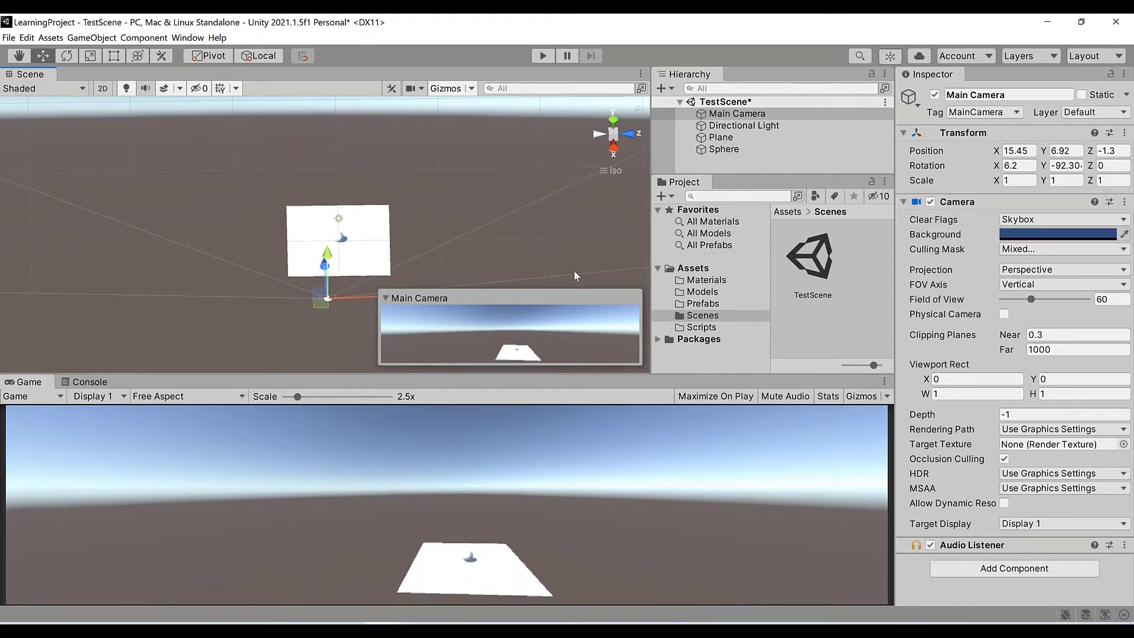
click(458, 159)
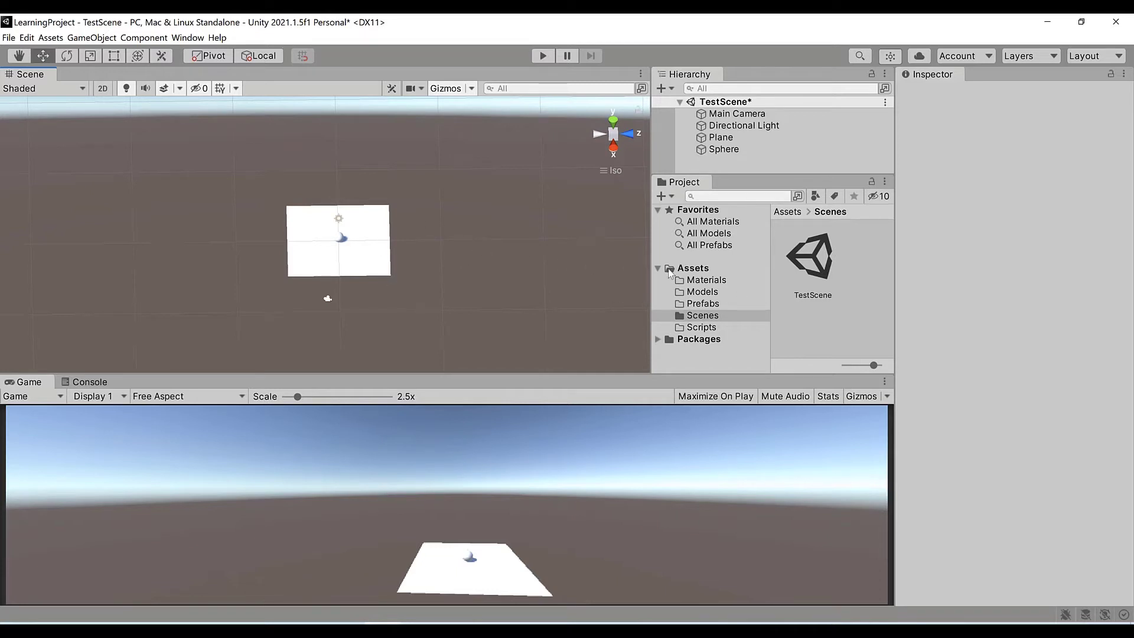
Open the Materials folder under the project's Assets, keeping its name.
click(698, 282)
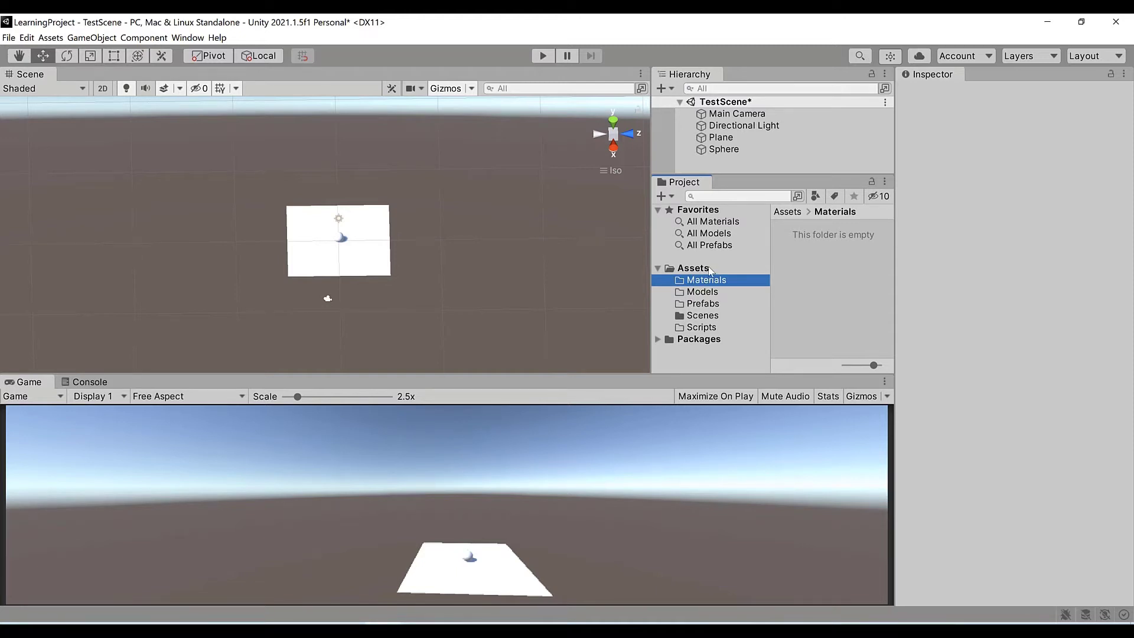
right_click(665, 305)
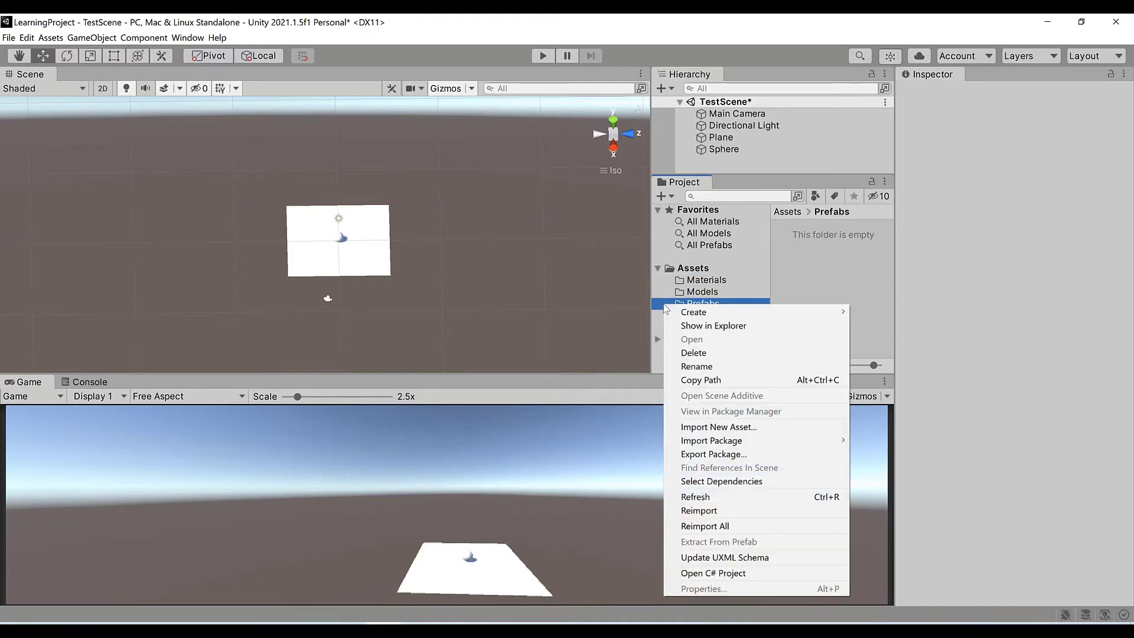
mouse_move(719, 316)
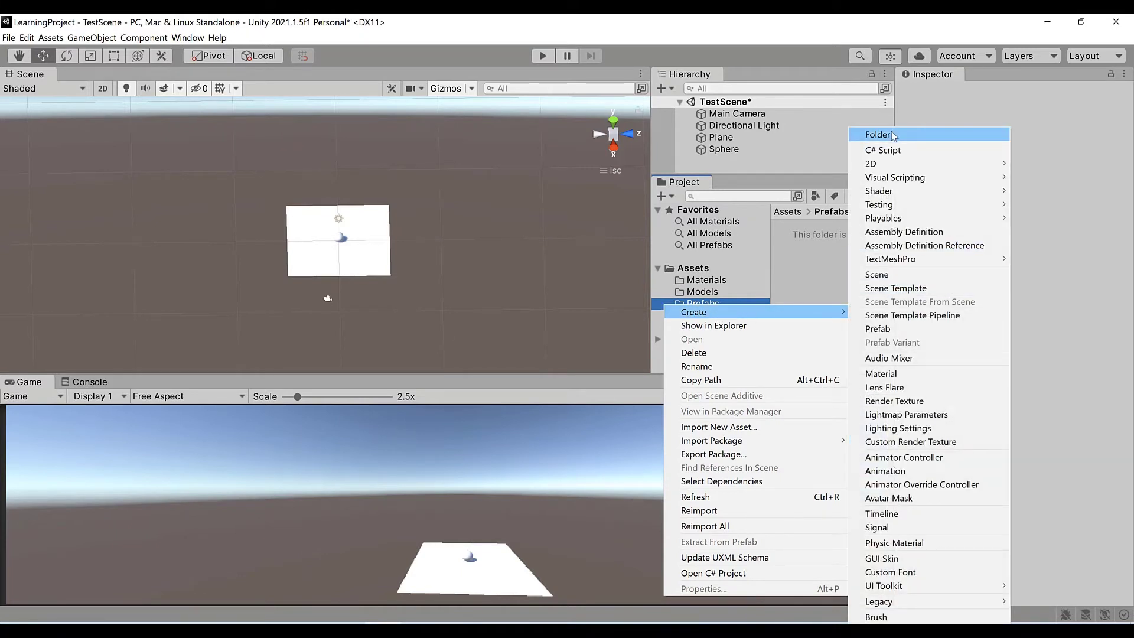
click(711, 281)
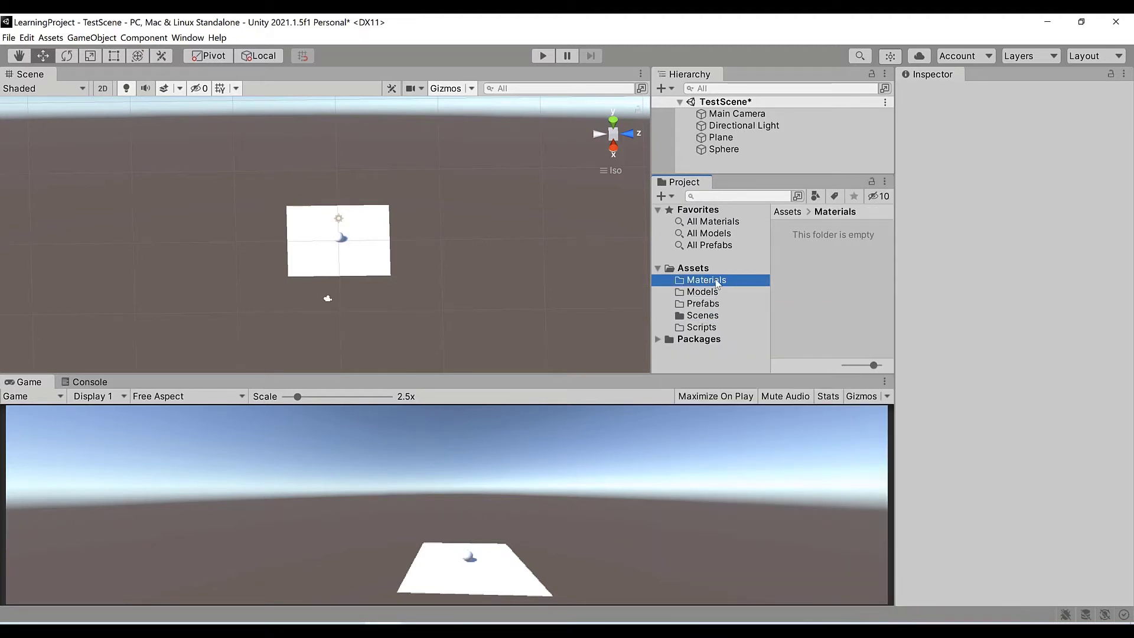
click(697, 280)
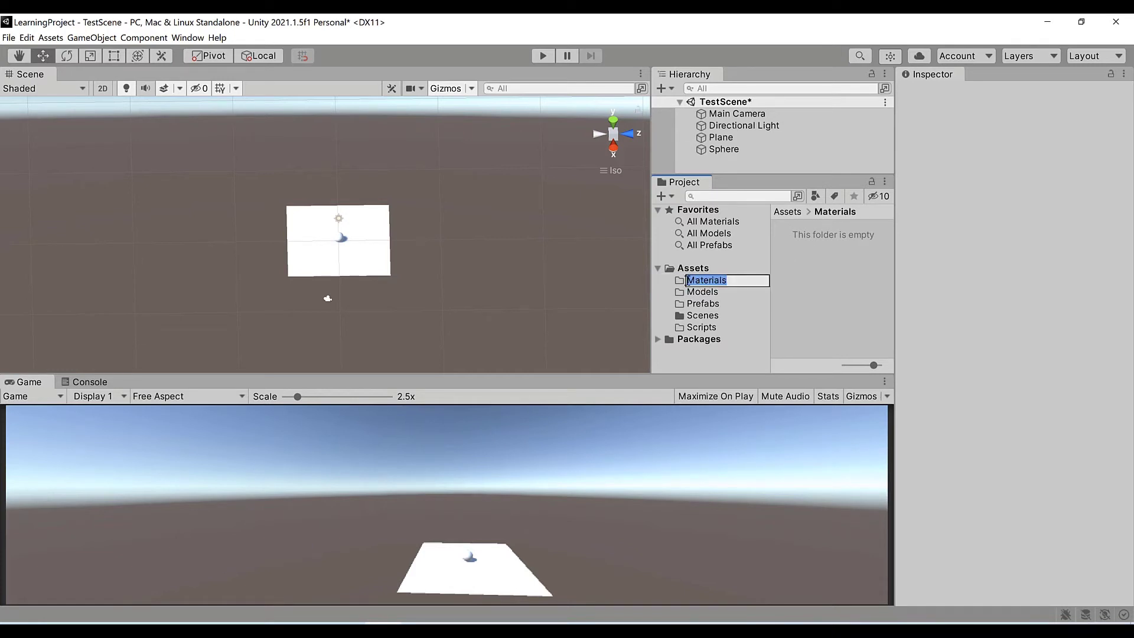
click(678, 281)
click(818, 247)
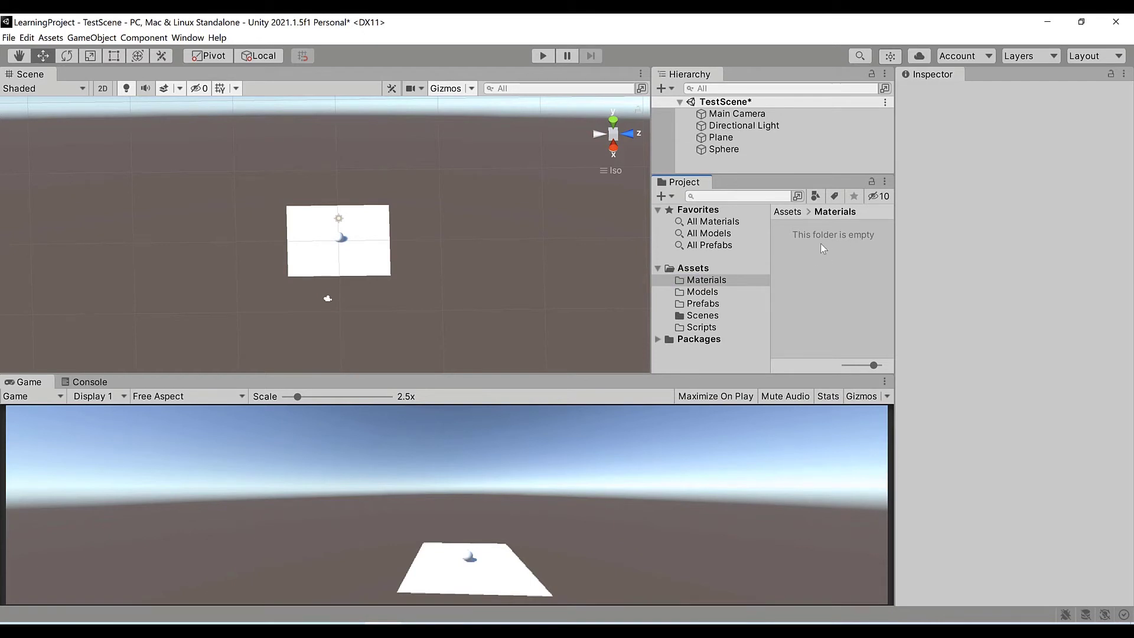
Create a new material named Plane in the Materials folder.
right_click(817, 253)
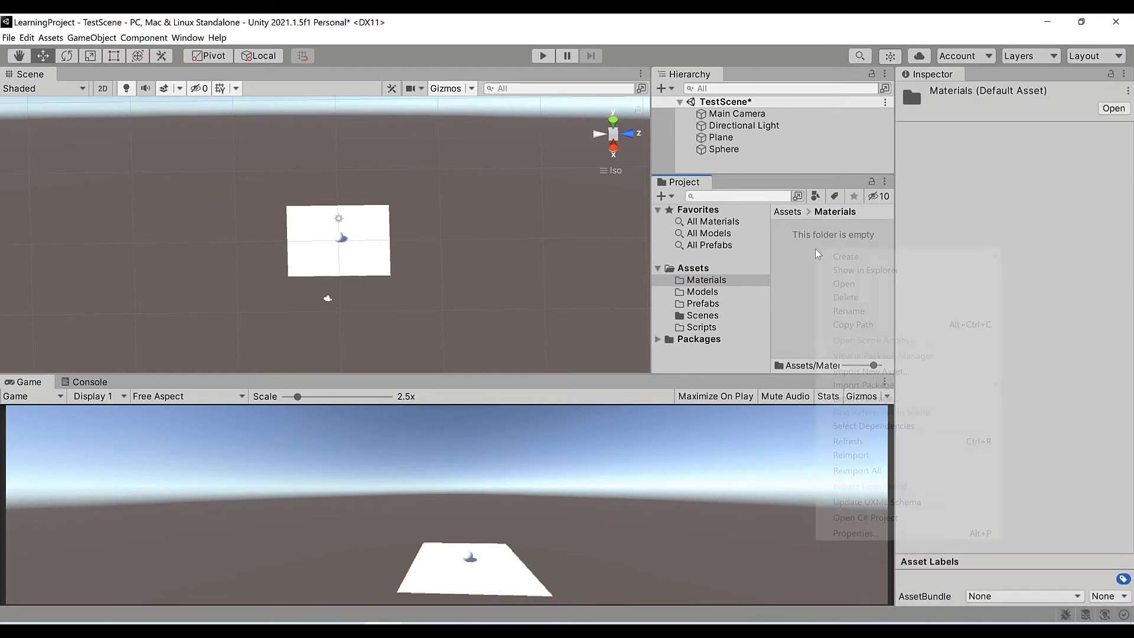
mouse_move(860, 263)
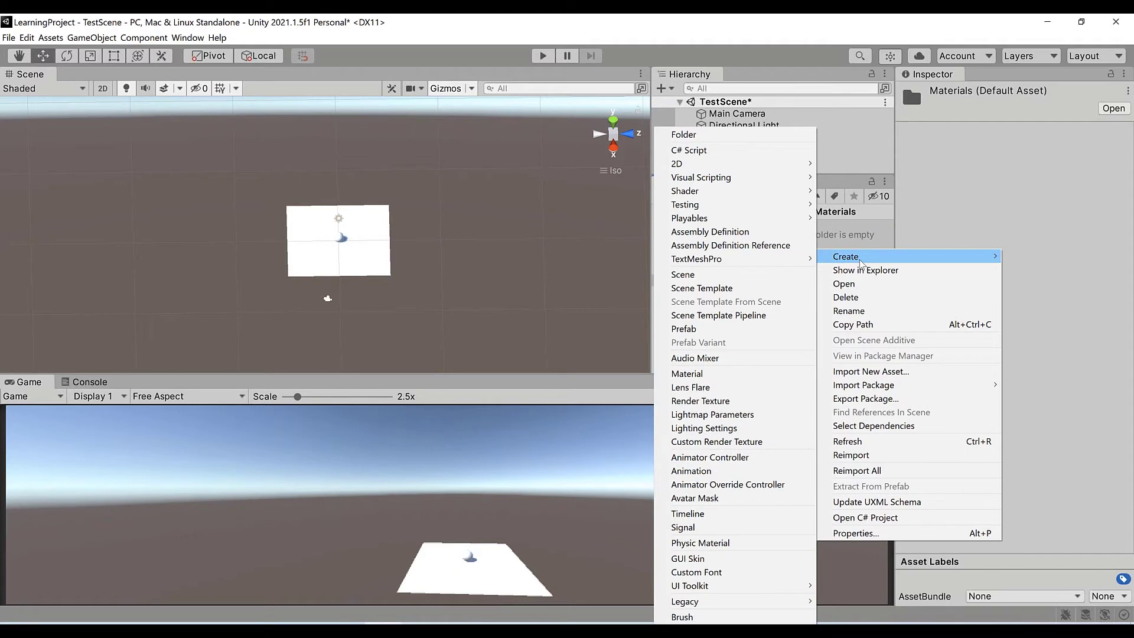
click(708, 374)
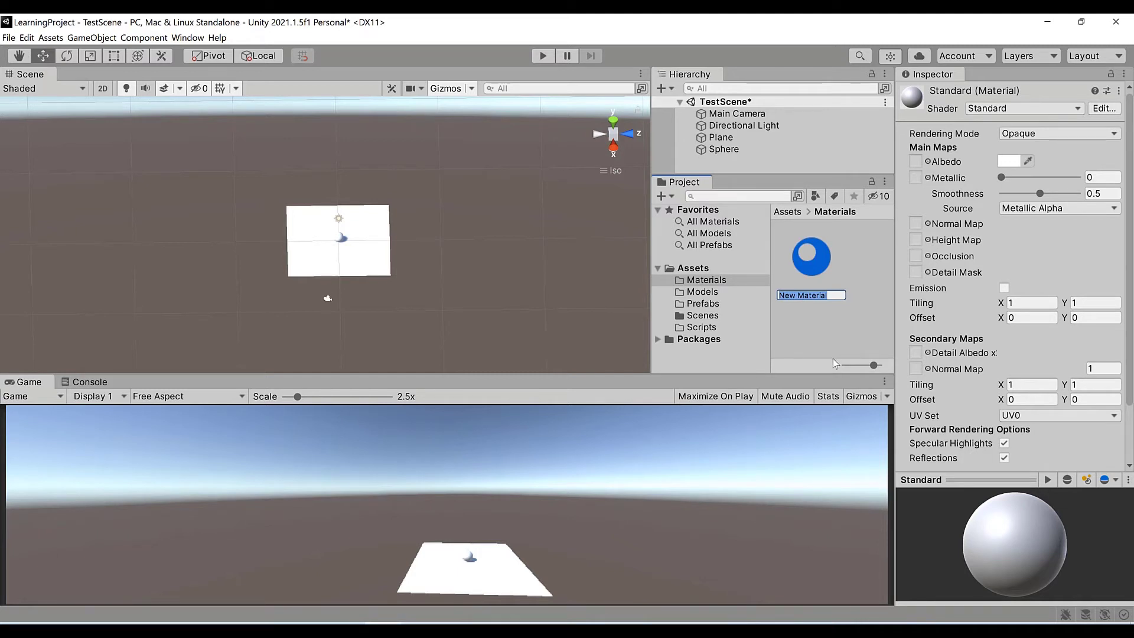
text(Plane)
key(Return)
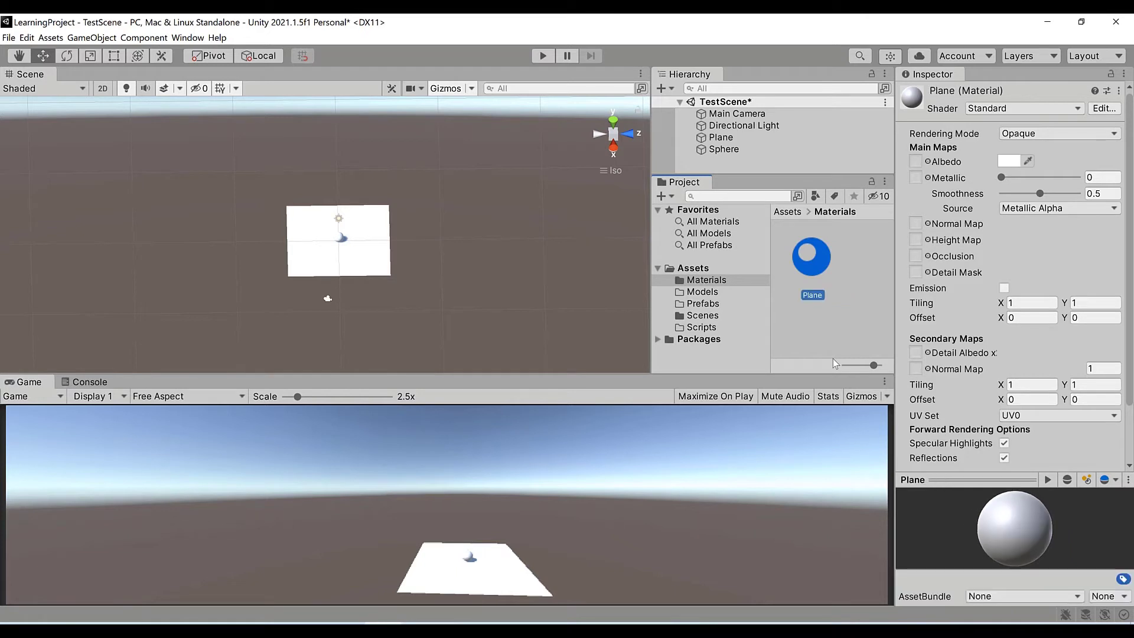
Reveal the Plane material's file in File Explorer, examine its file extension, and close the Explorer window.
click(817, 254)
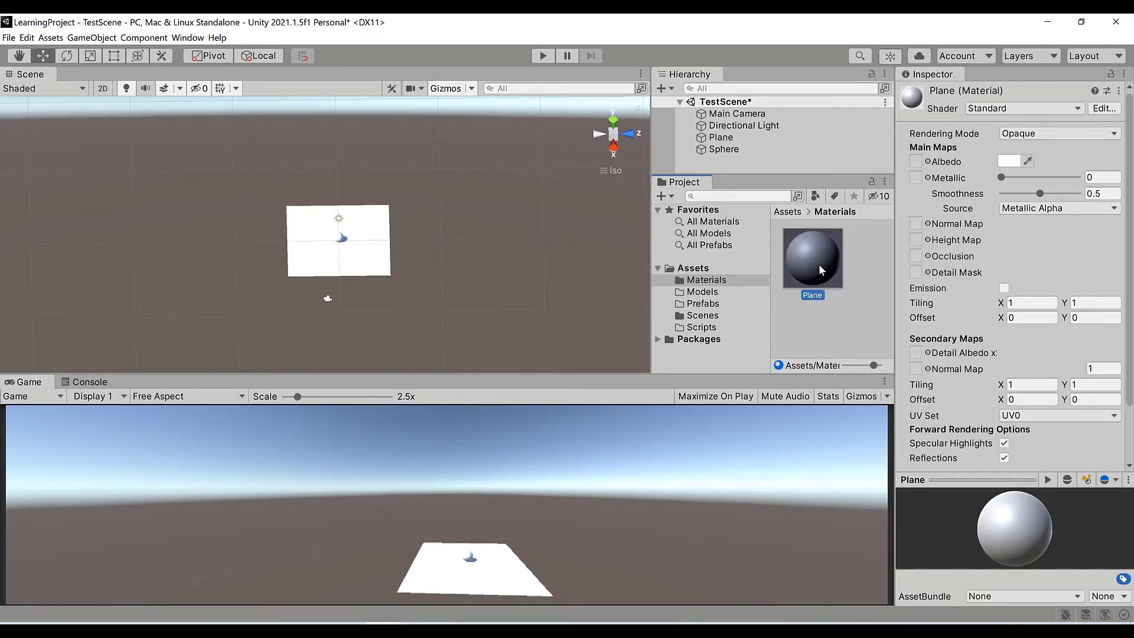
click(870, 260)
click(805, 260)
ctrl+scroll(804, 254, down, 1)
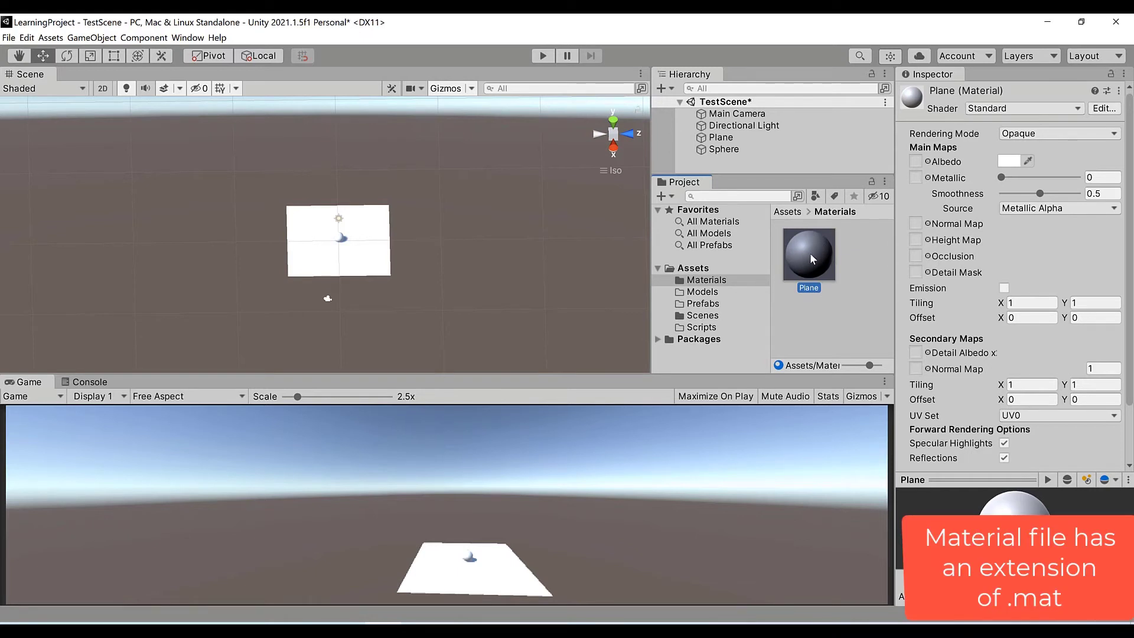
right_click(811, 255)
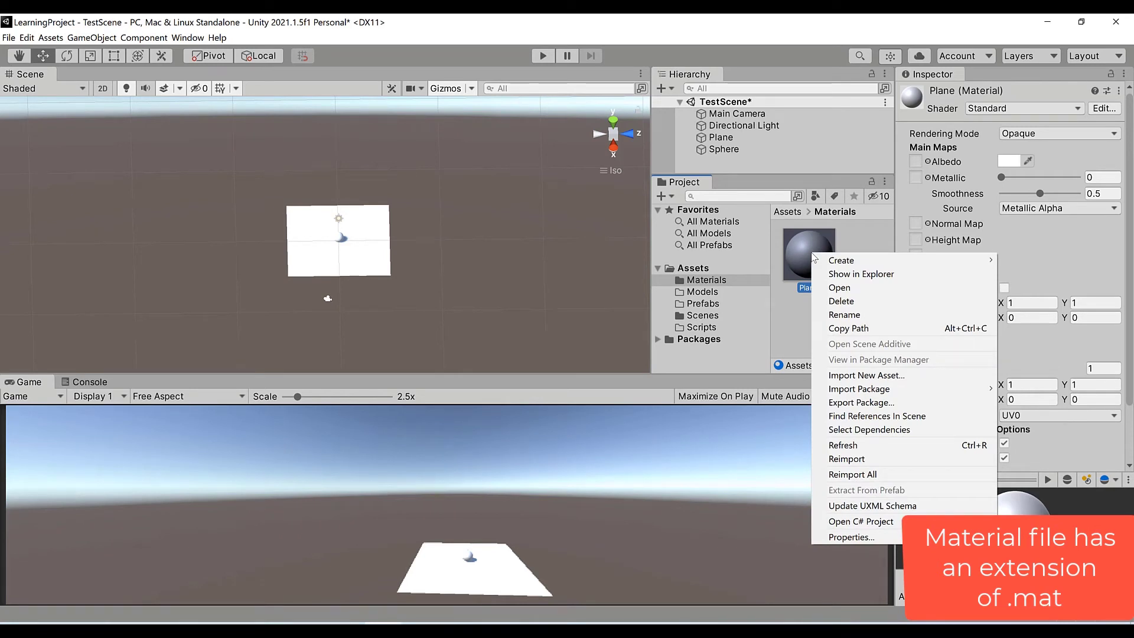
click(855, 275)
double_click(441, 25)
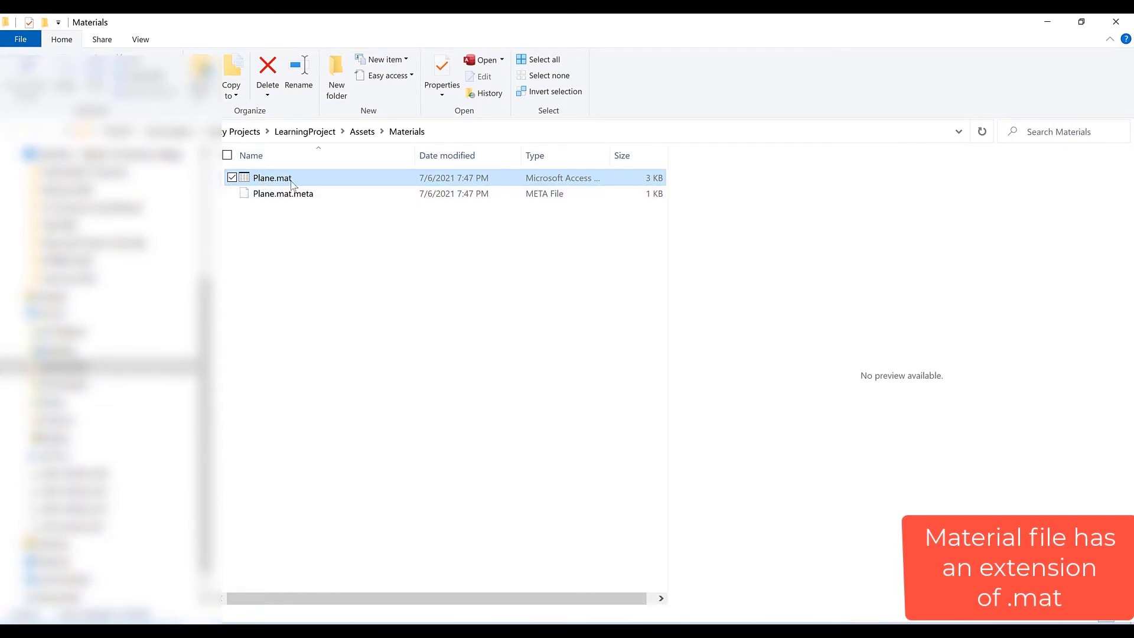
mouse_move(269, 184)
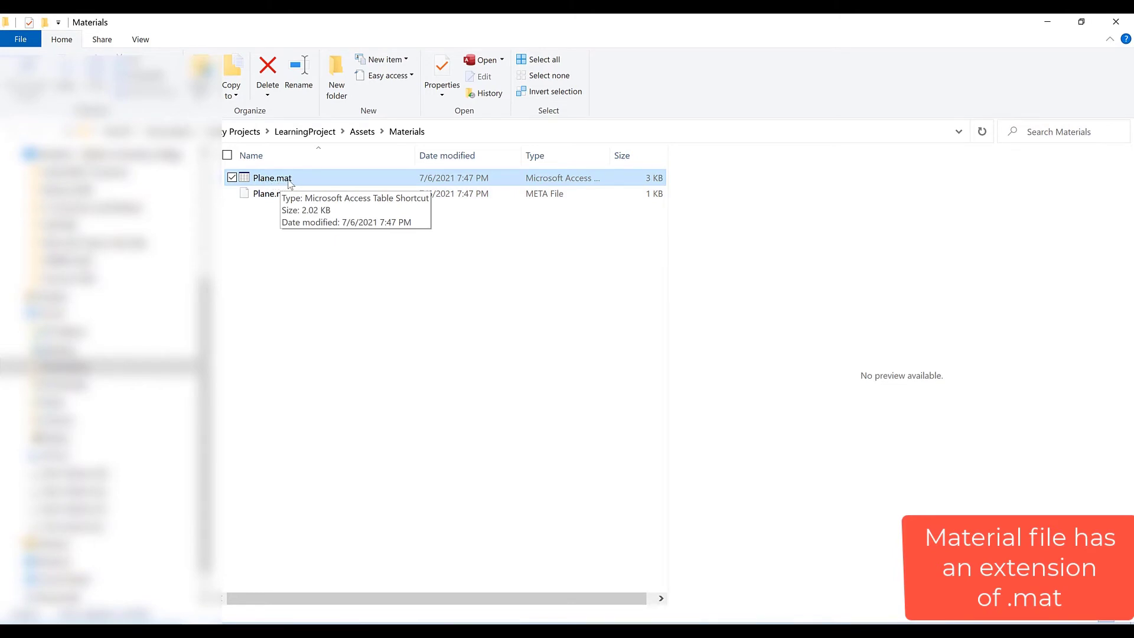
click(1111, 20)
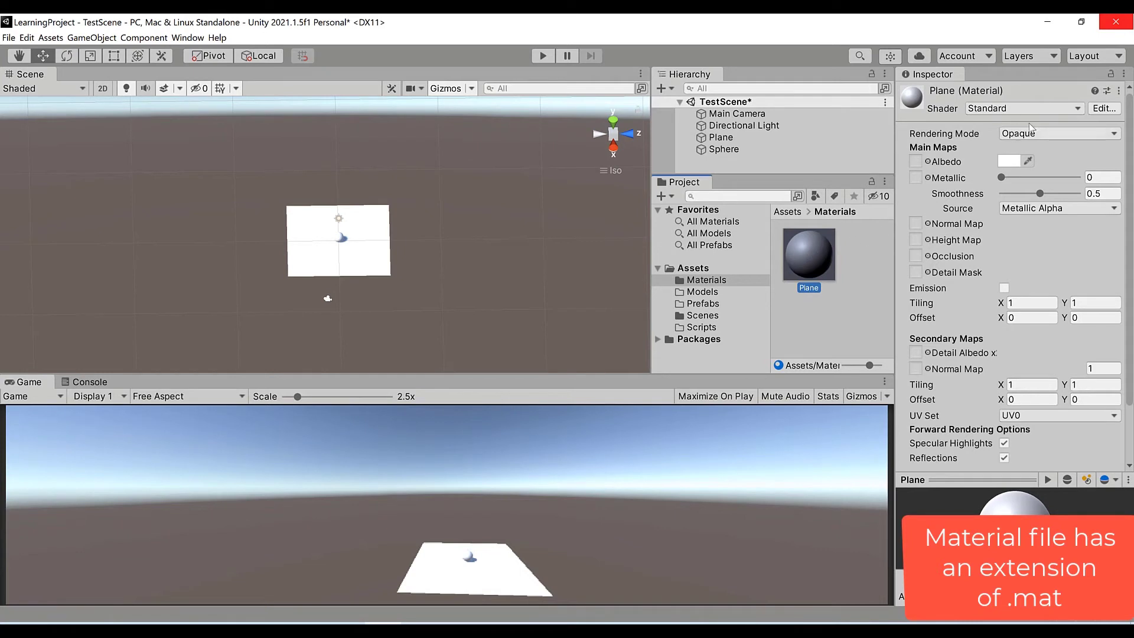
Examine the shaders available for the Plane material, keeping the Standard shader.
click(1073, 110)
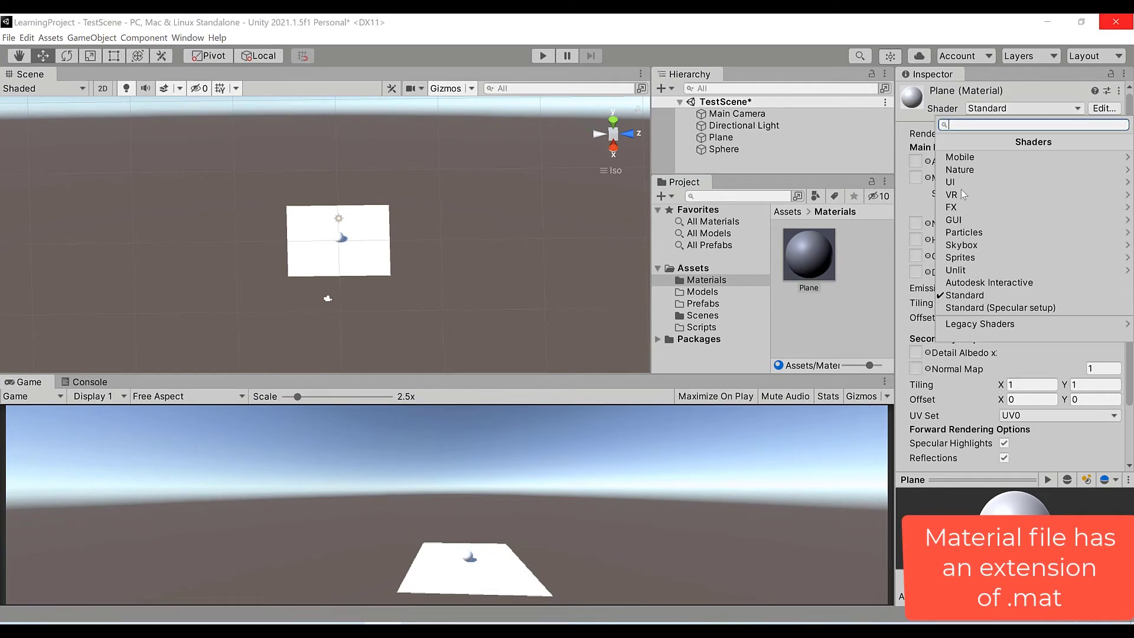
click(829, 317)
click(807, 283)
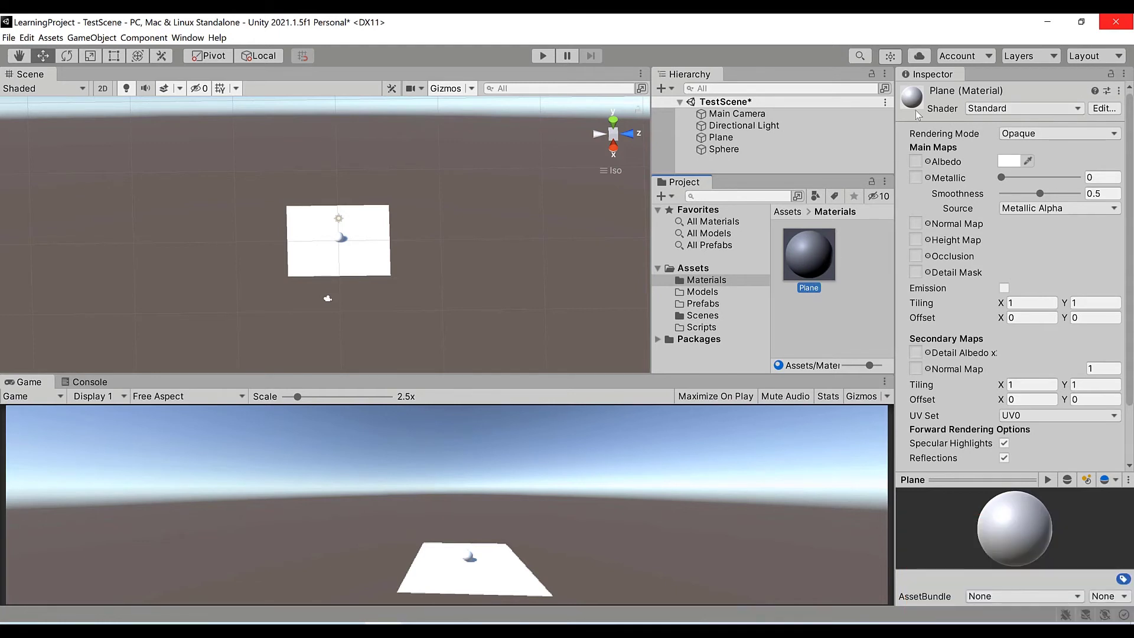
click(1078, 109)
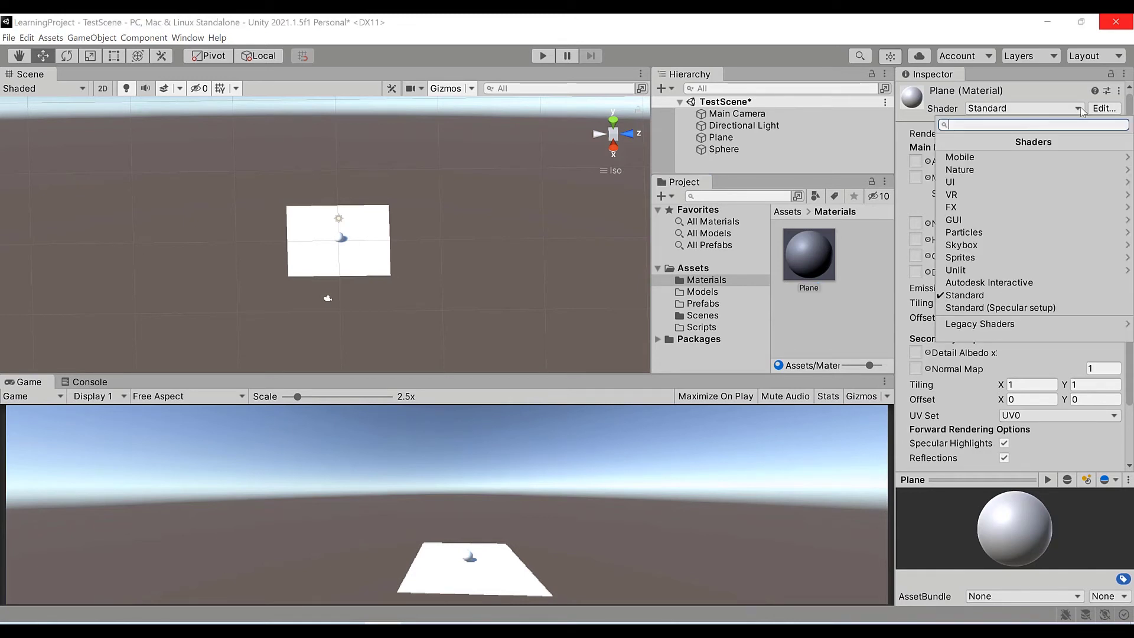
click(1036, 88)
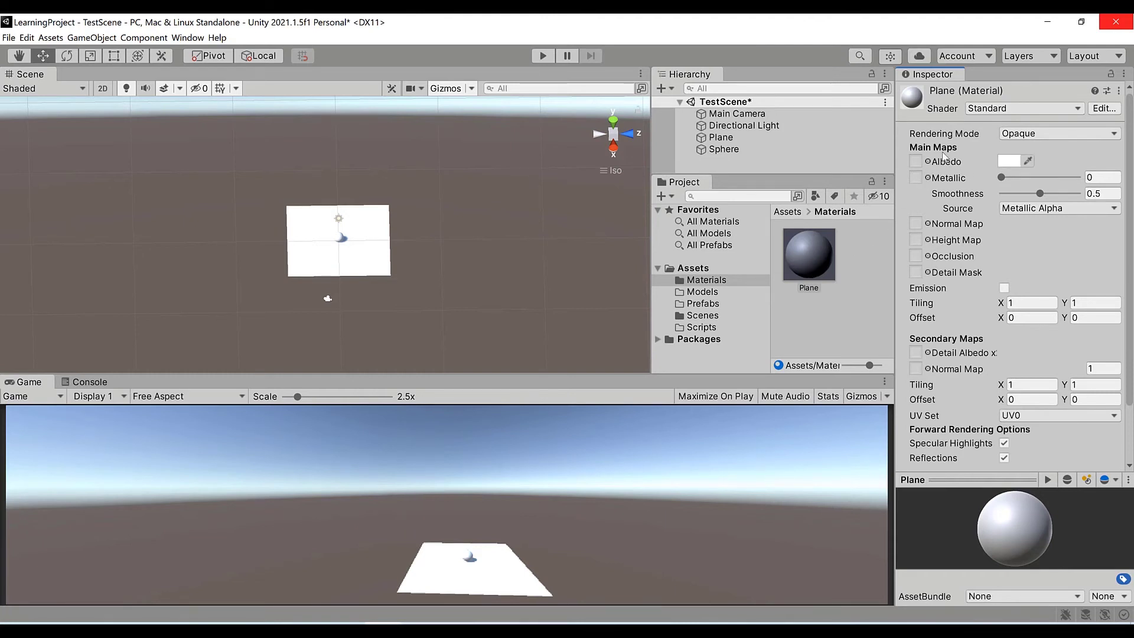
Set the Plane material's albedo colour to green, about hex 08D219.
click(1007, 161)
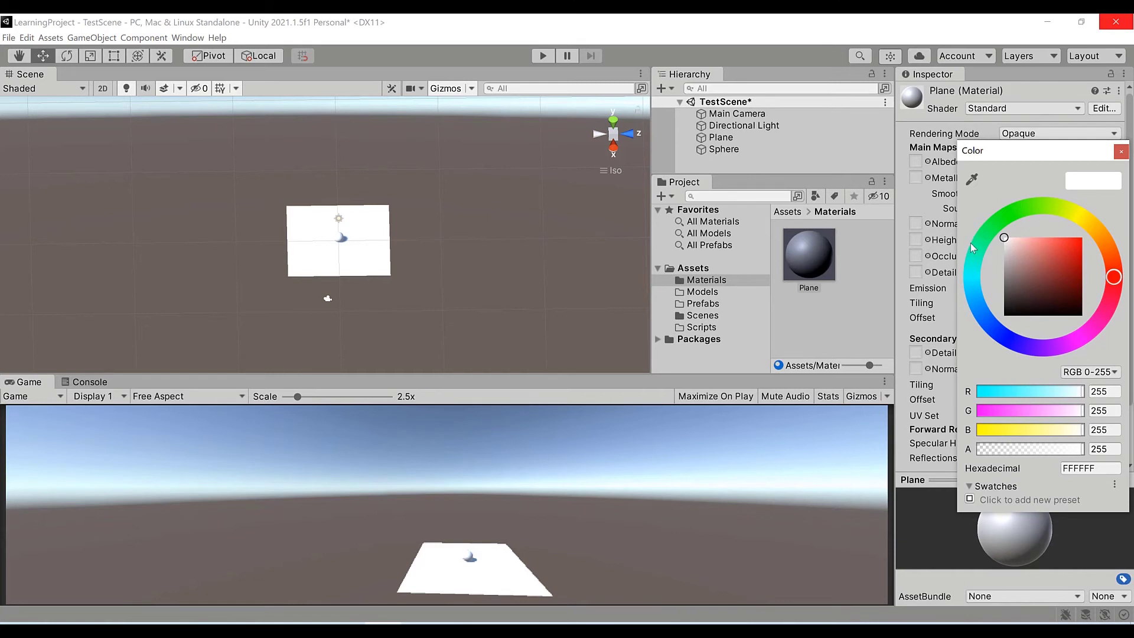
click(1001, 218)
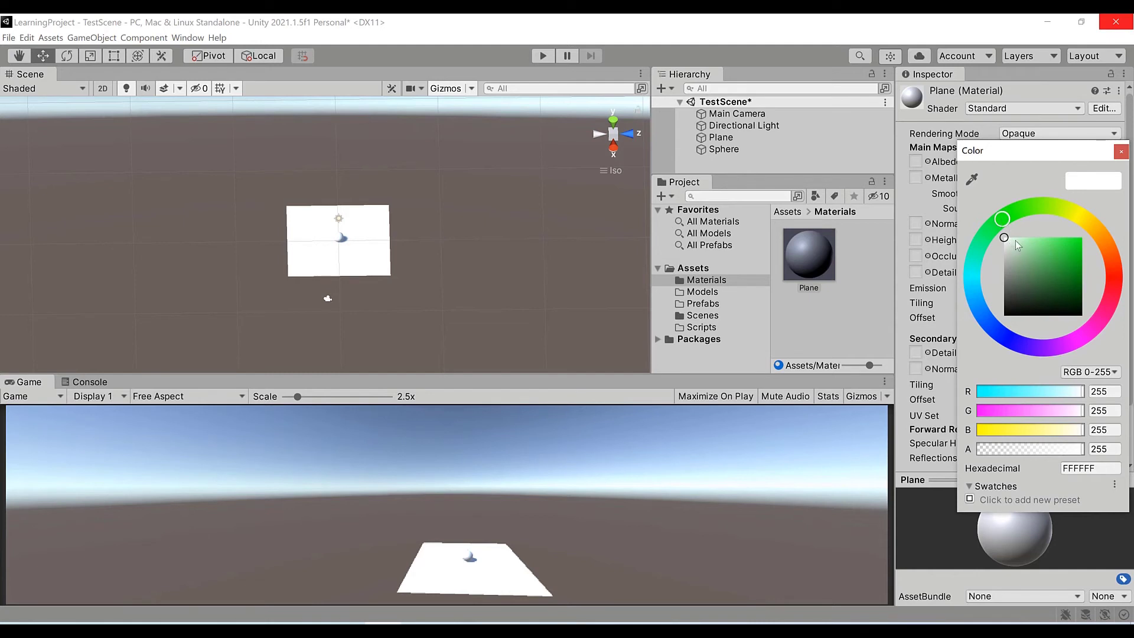
drag(1071, 253, 1078, 253)
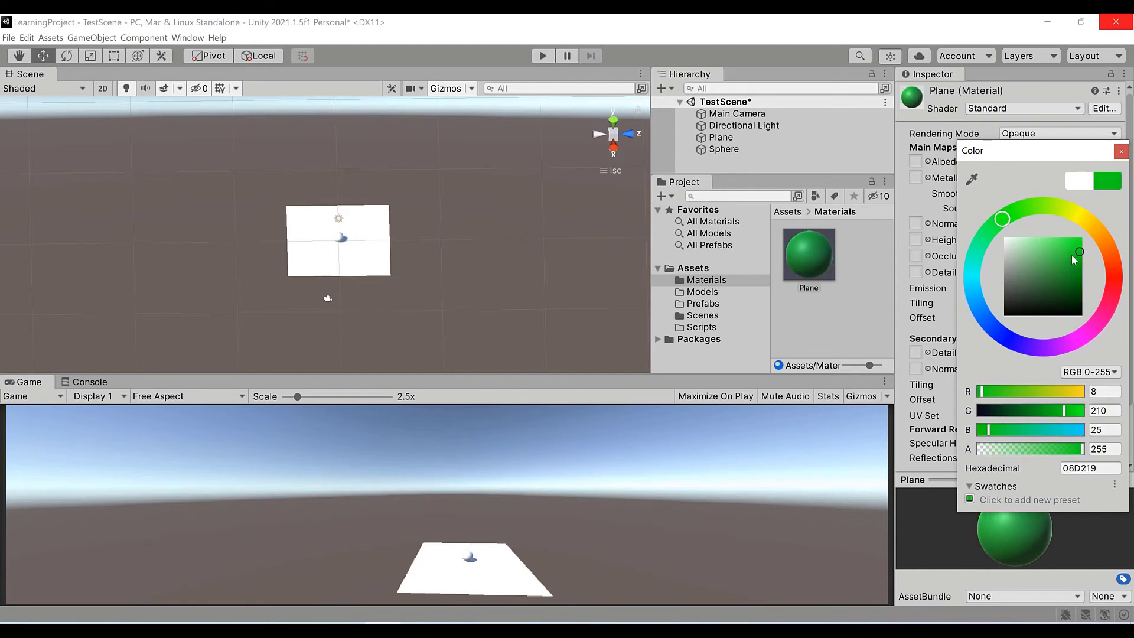
click(1121, 152)
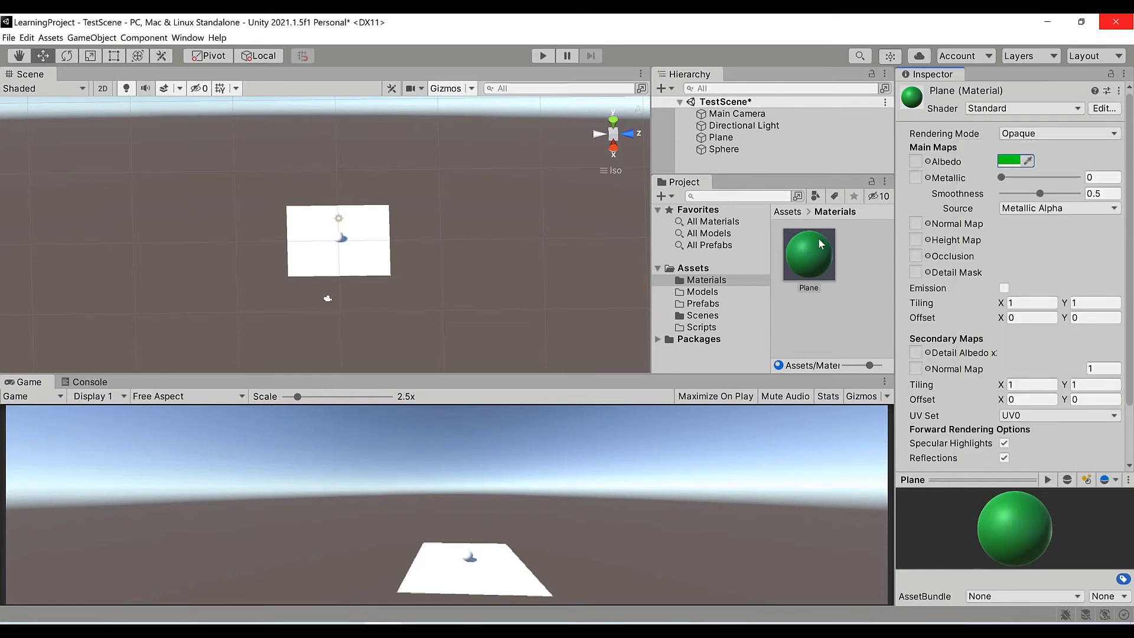
Create a second material named Sphere in the Materials folder.
click(820, 321)
right_click(820, 318)
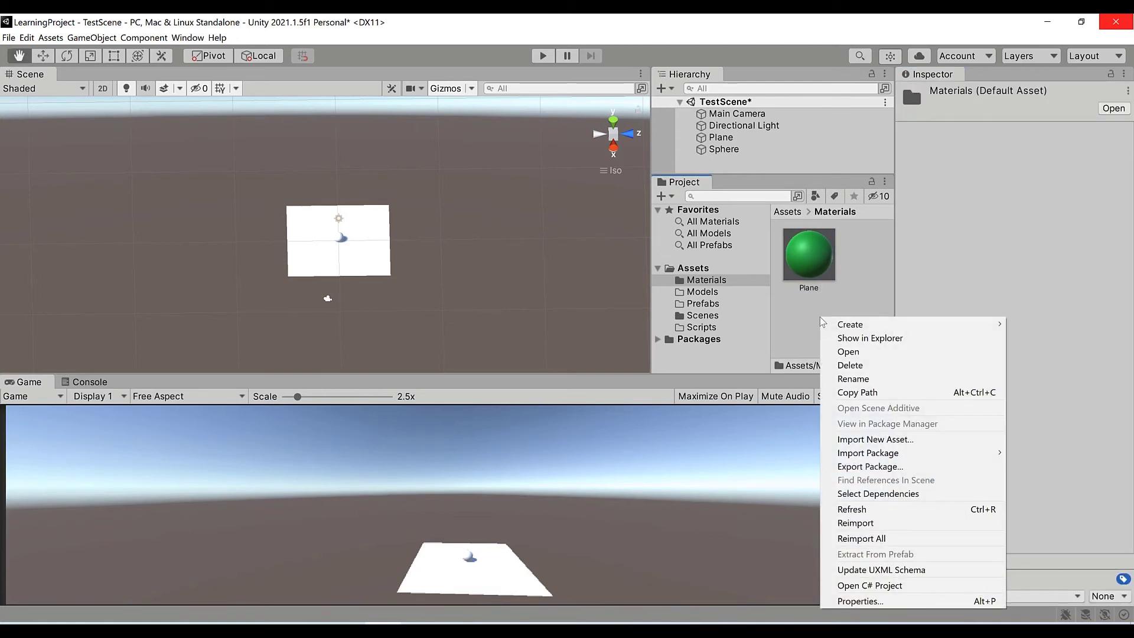
mouse_move(891, 325)
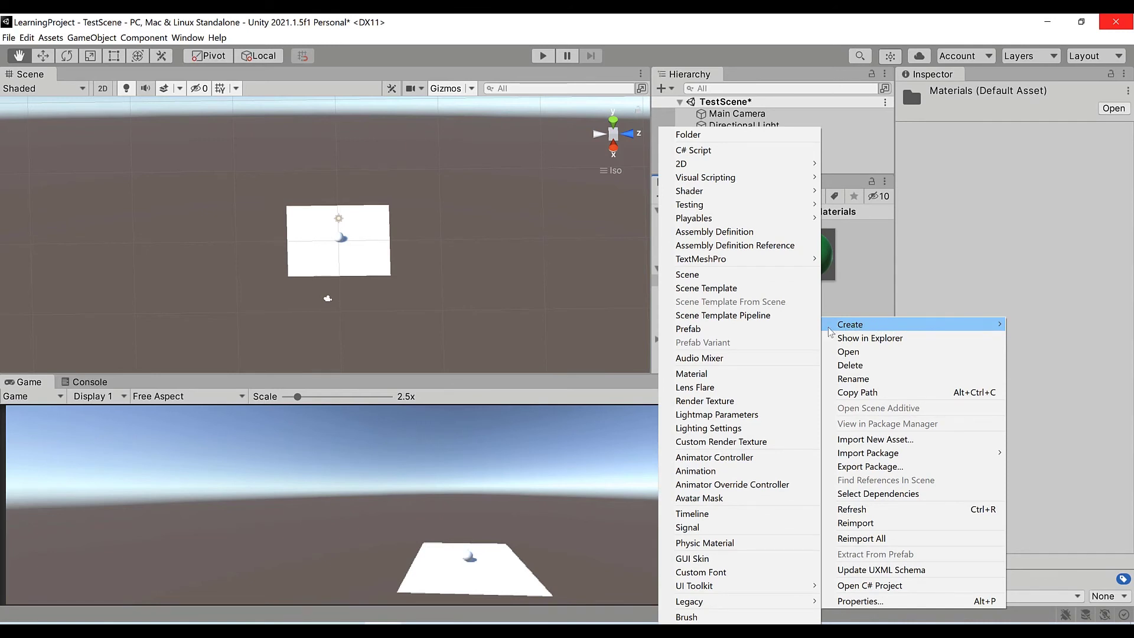
click(692, 373)
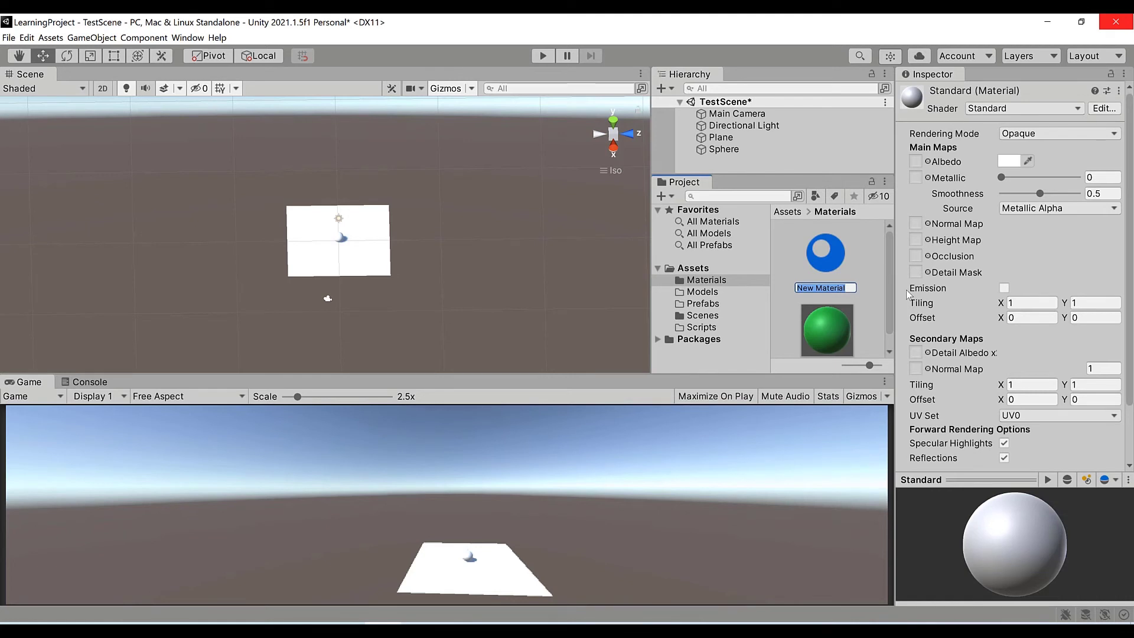
text(Sphere)
key(Return)
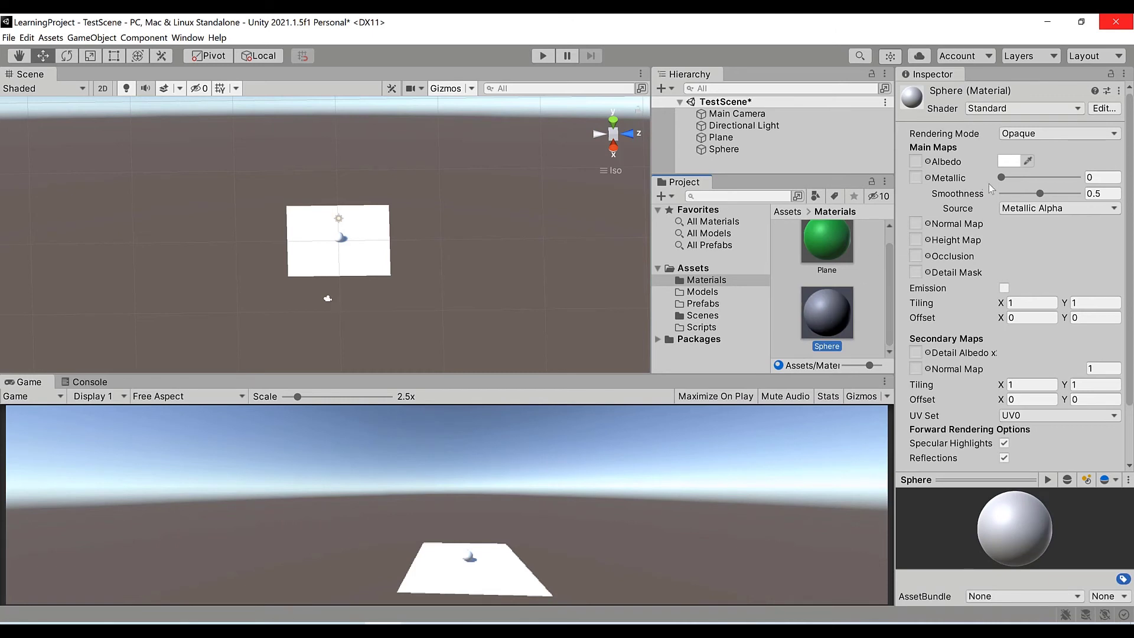
Set the Sphere material's albedo colour to red, about hex F32222.
click(1012, 160)
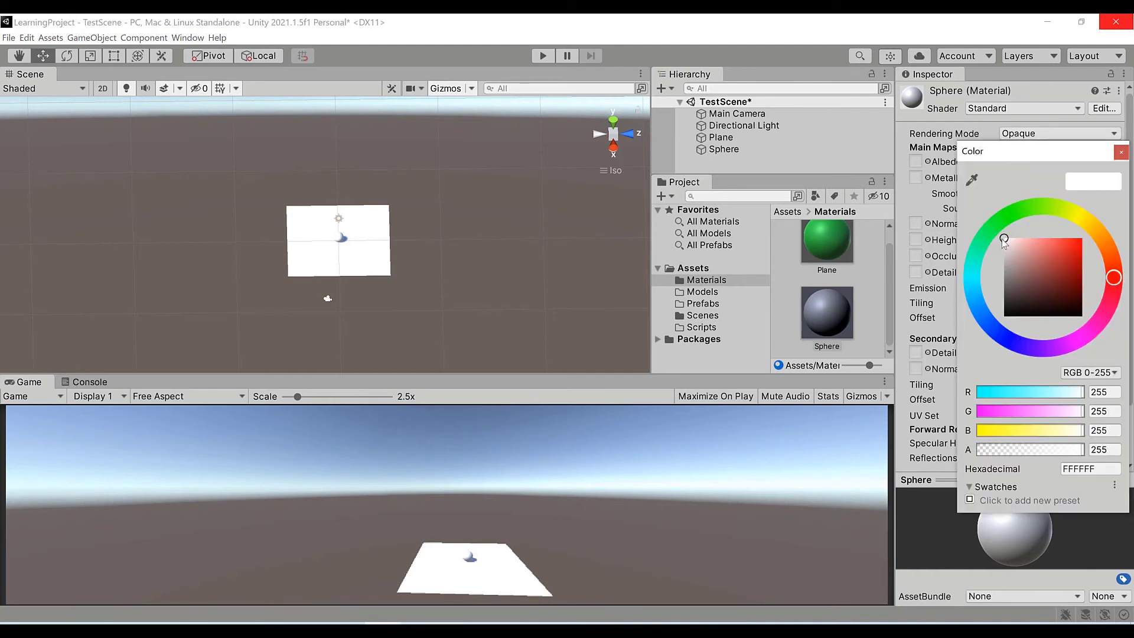
click(1071, 242)
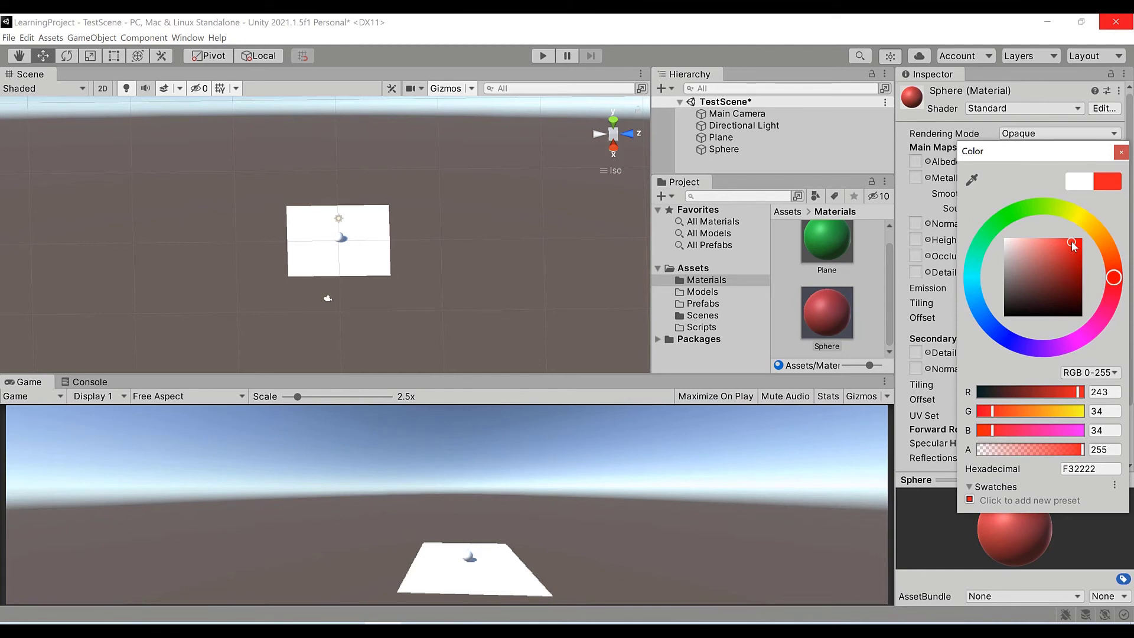
click(1121, 152)
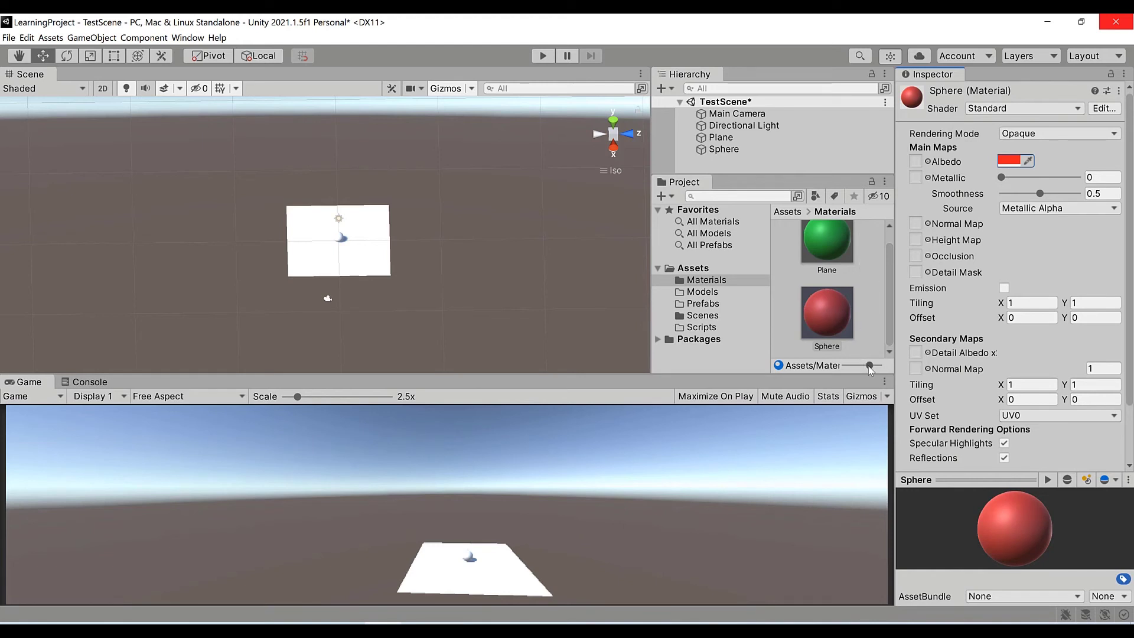
Shrink the asset thumbnails so both materials fit side by side, and review the Plane and Sphere materials' settings.
drag(868, 365, 861, 367)
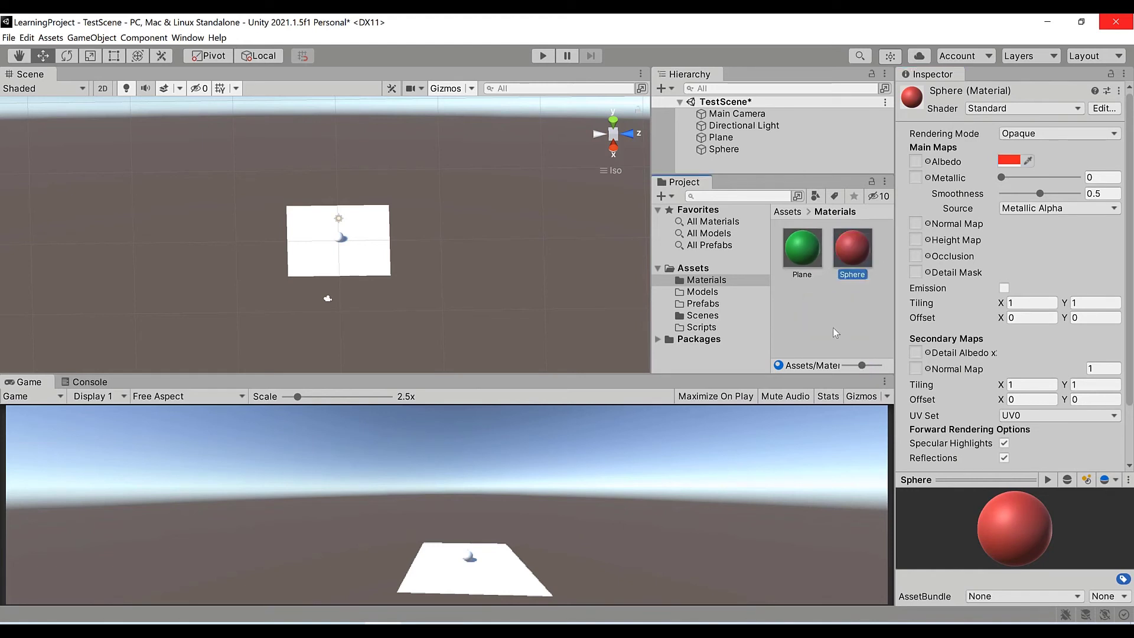
click(833, 329)
click(799, 254)
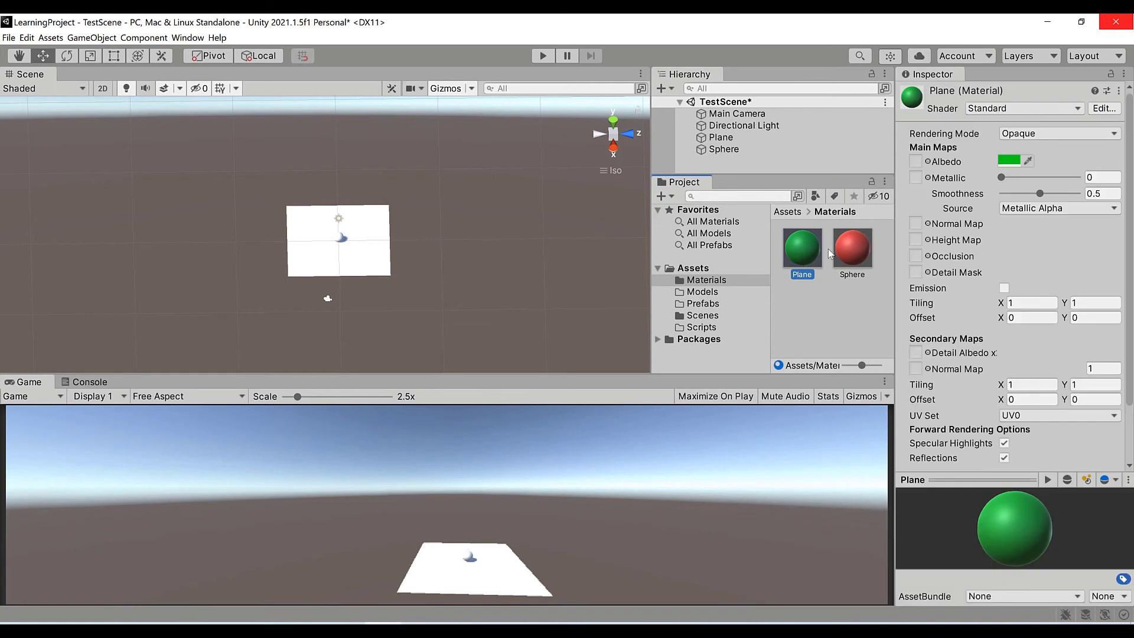
click(857, 252)
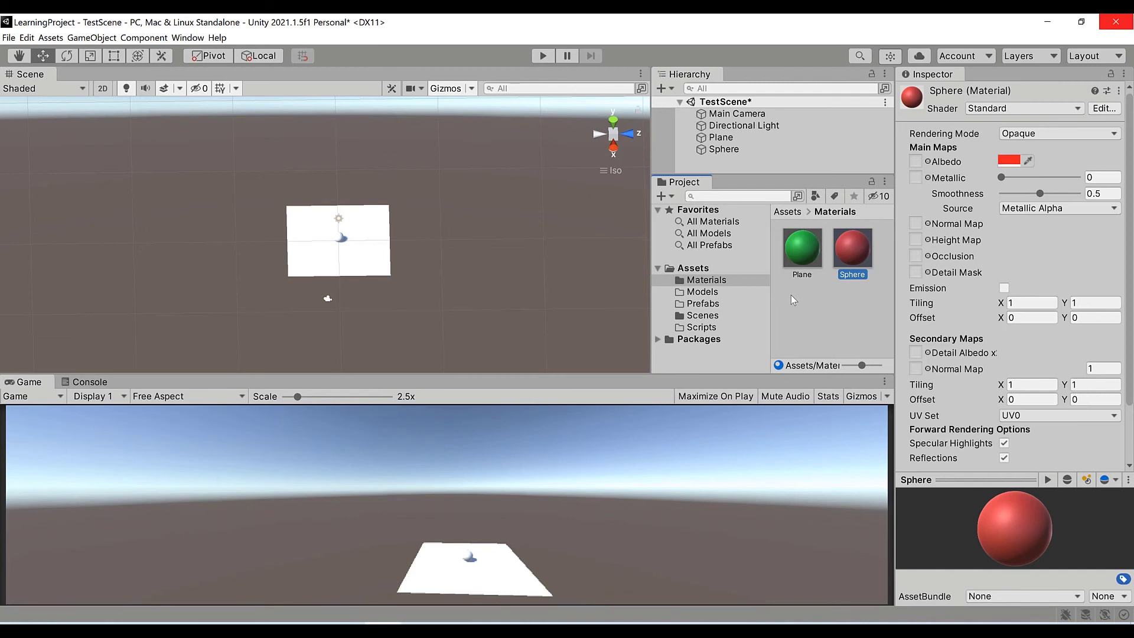
Apply the green Plane material to the Plane object and the red Sphere material to the sphere in the scene.
click(802, 260)
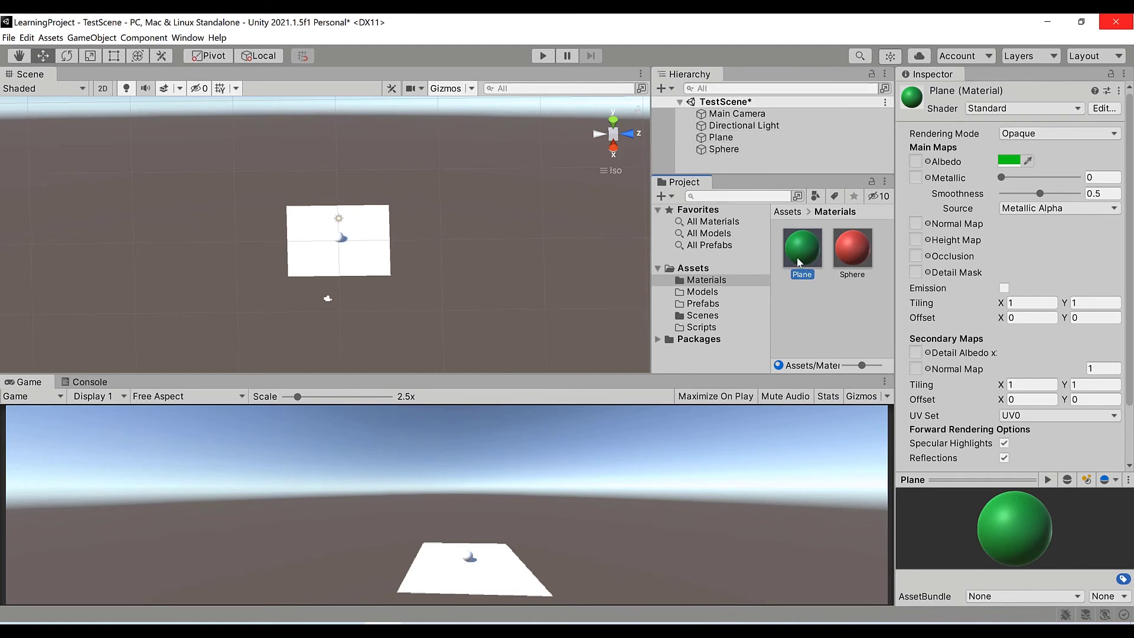
mouse_move(795, 257)
mouse_down()
mouse_move(760, 172)
mouse_move(724, 138)
mouse_up()
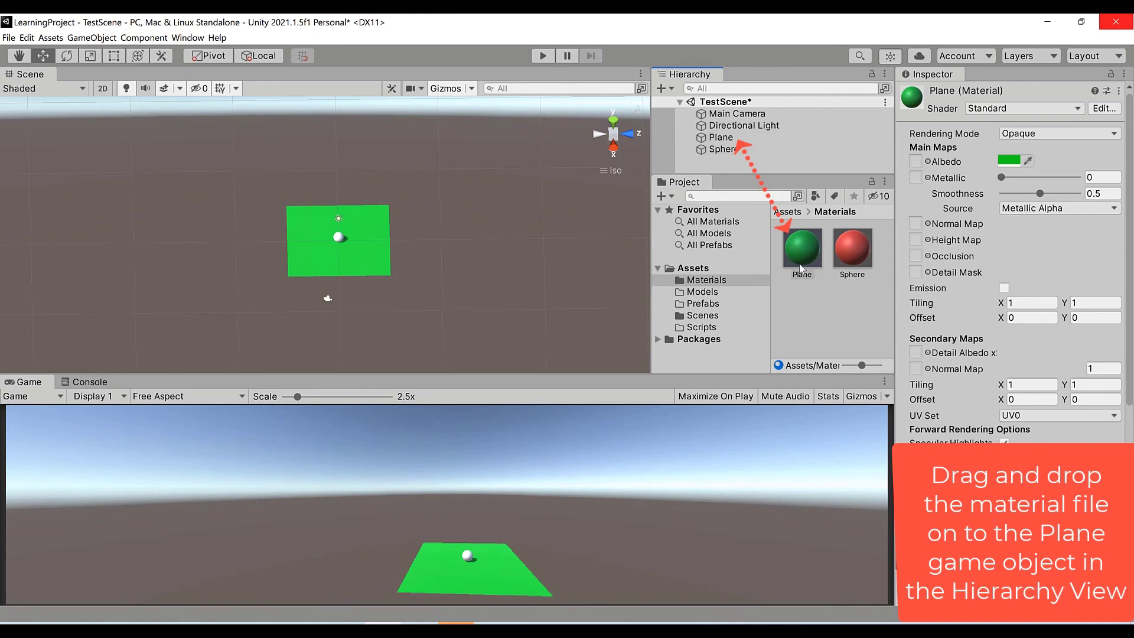
drag(801, 269, 724, 140)
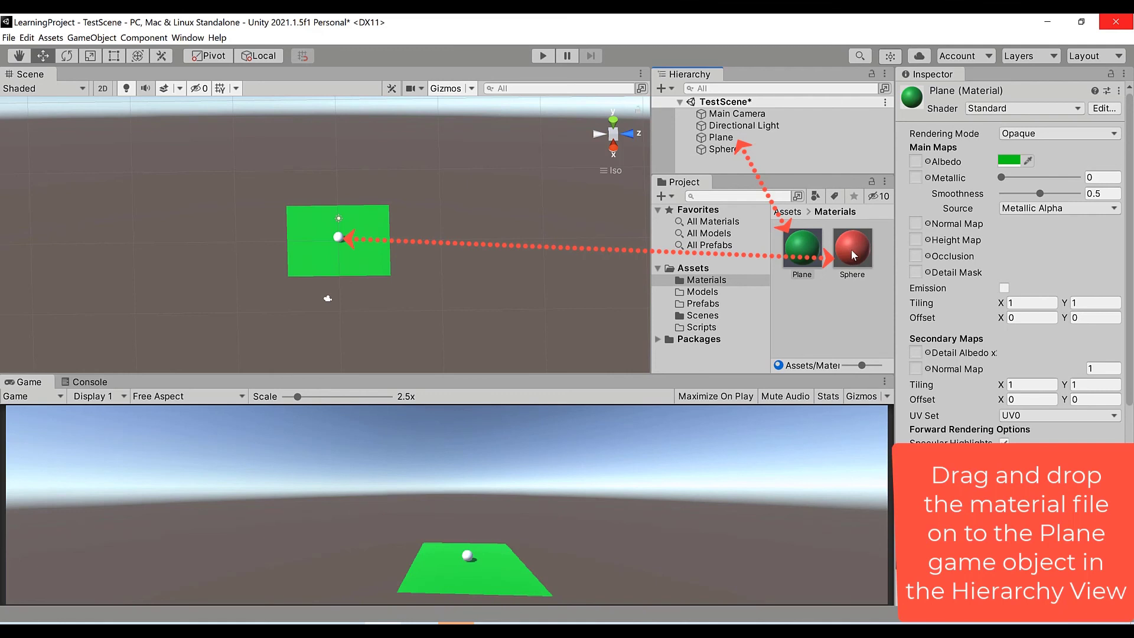
drag(851, 253, 340, 239)
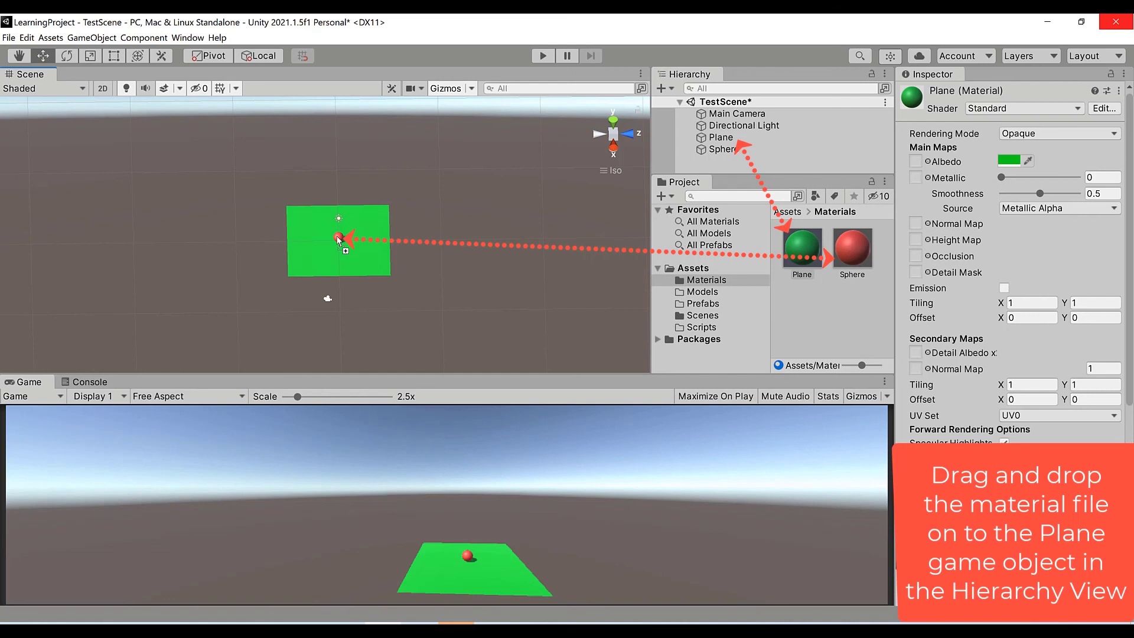
drag(338, 237, 339, 238)
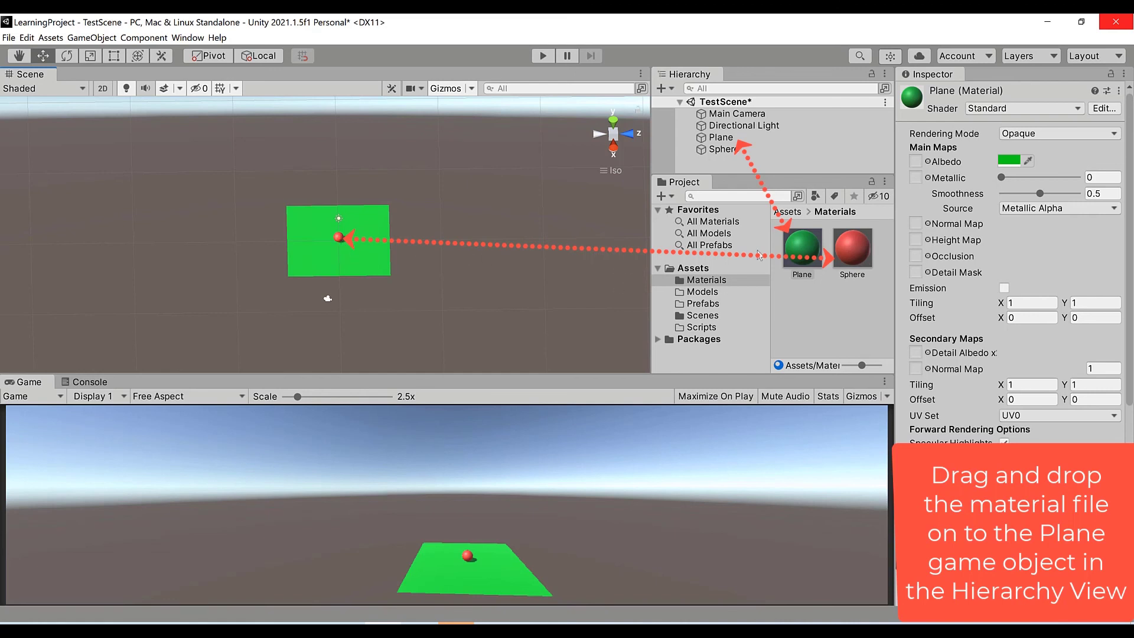